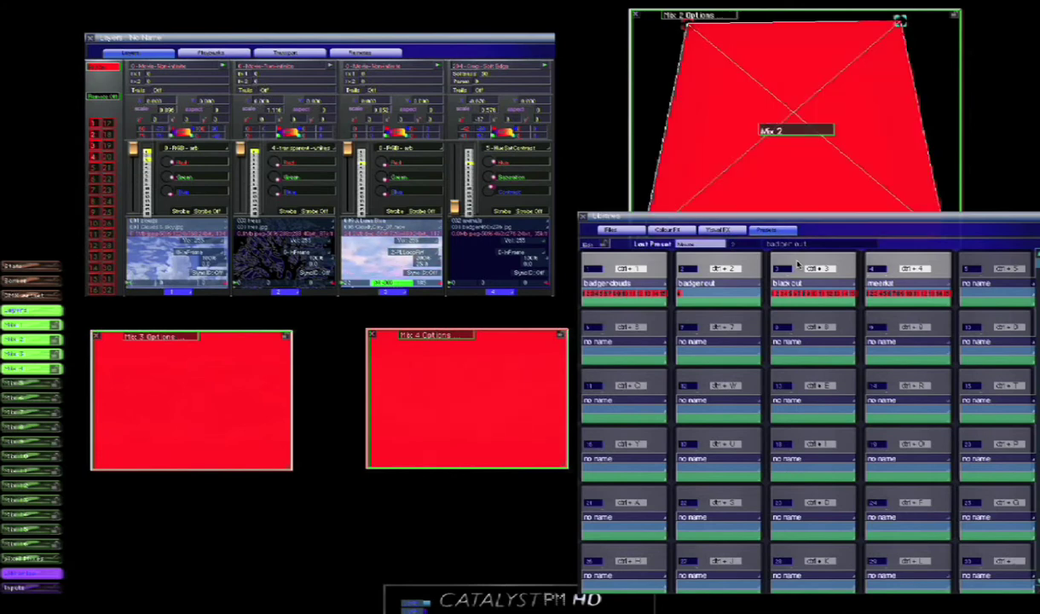
# Step: Run the black out preset, open it for editing and set Layer 1's Intensity to Fade To 0 over 2 seconds
pyautogui.click(798, 264)
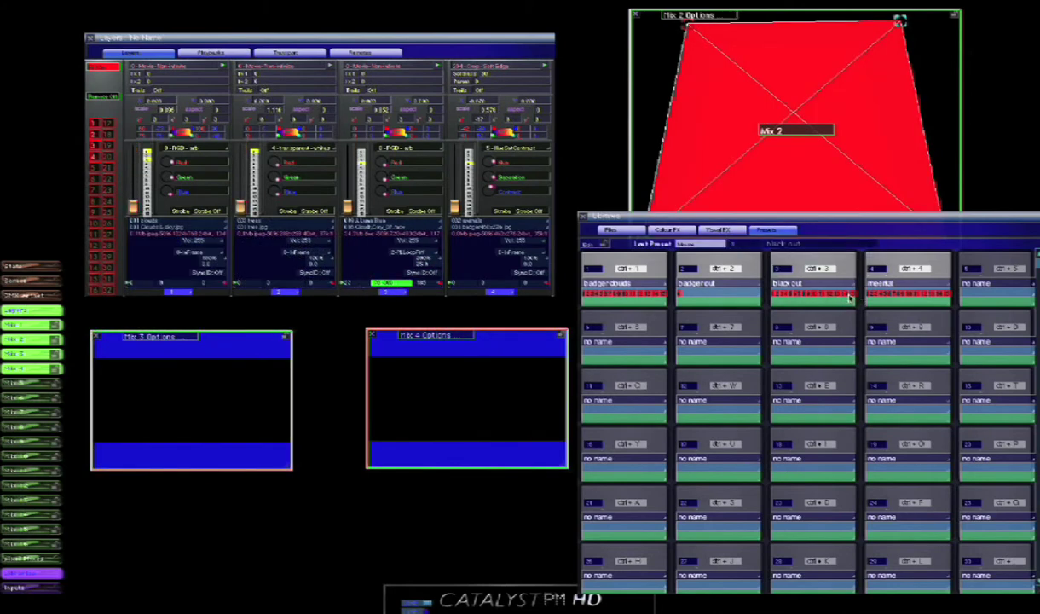
pyautogui.rightClick(853, 295)
pyautogui.click(870, 316)
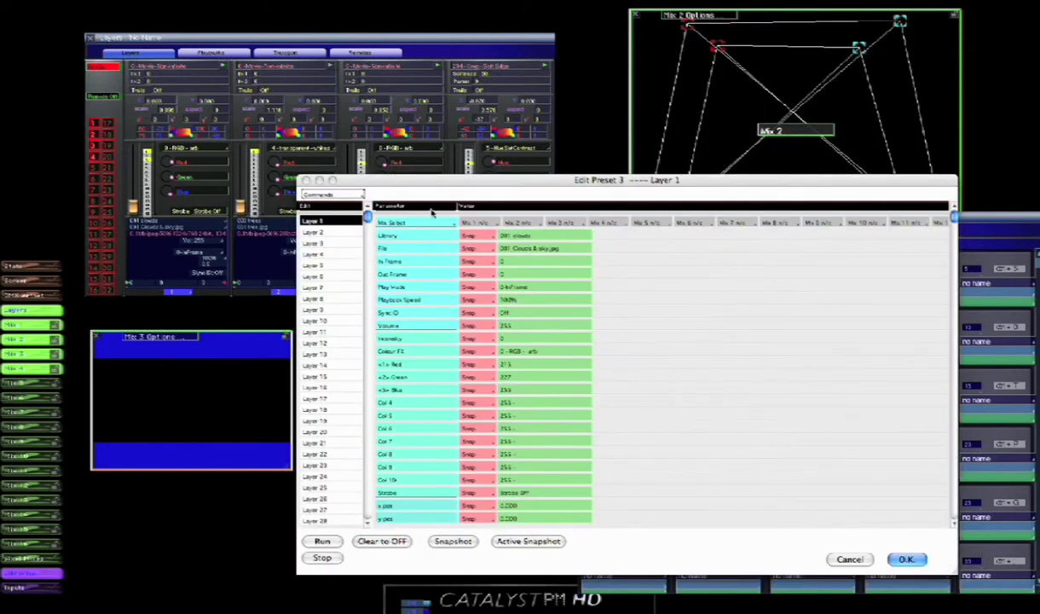
pyautogui.click(471, 339)
pyautogui.click(518, 348)
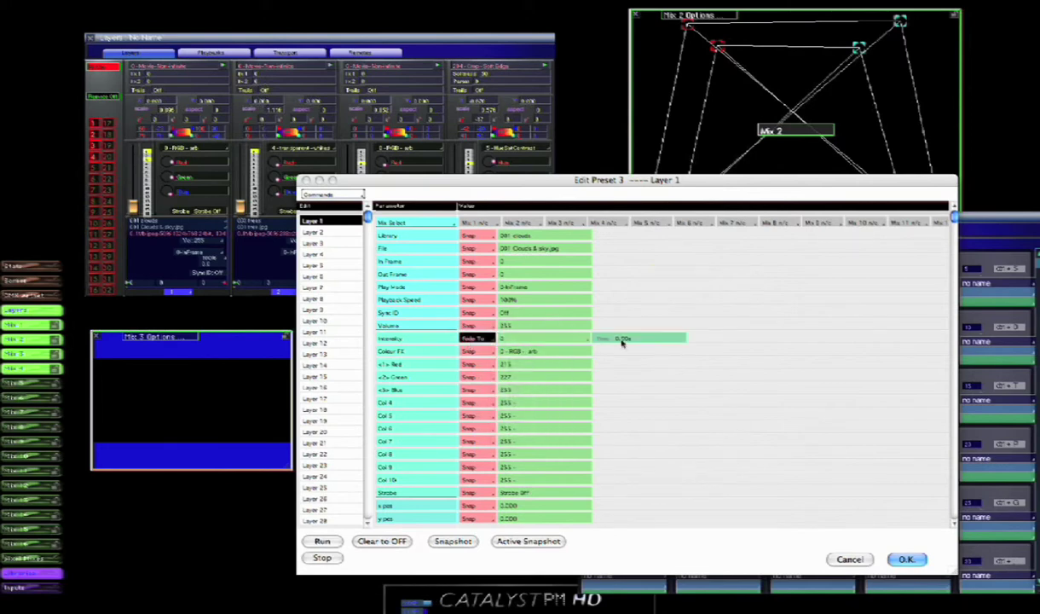
pyautogui.click(622, 340)
pyautogui.write('2')
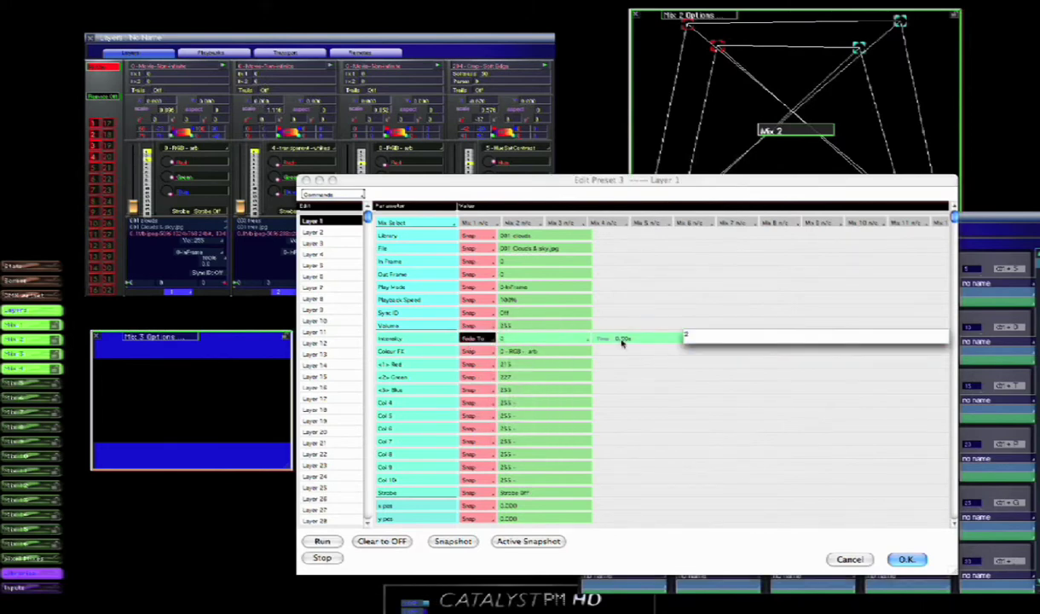
pyautogui.press('Return')
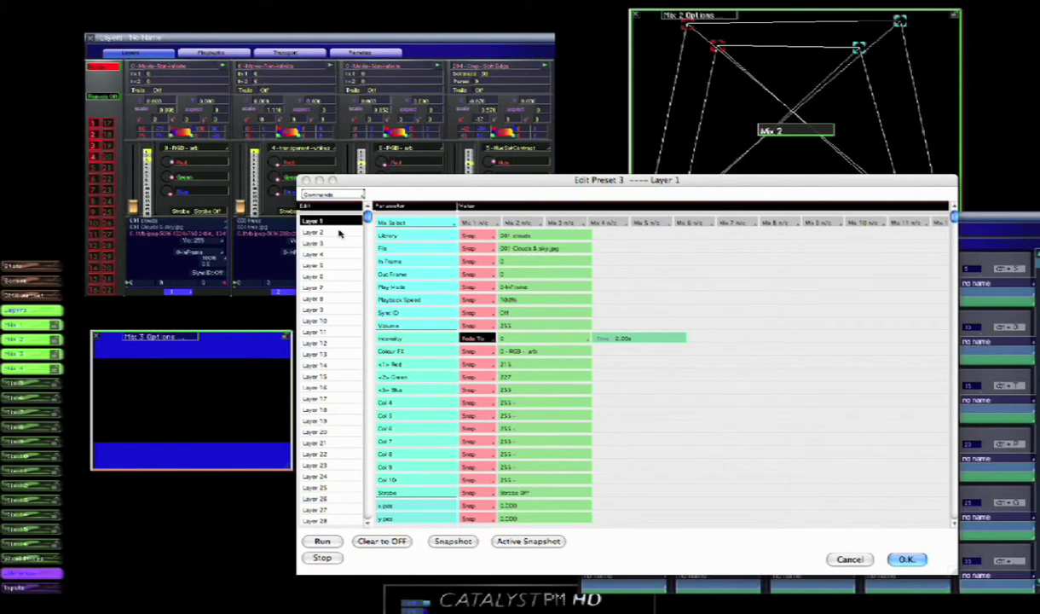
# Step: Set Layer 2's Intensity in the black out preset to Fade To 0 with a time of 2 seconds
pyautogui.click(324, 231)
pyautogui.click(469, 338)
pyautogui.click(520, 341)
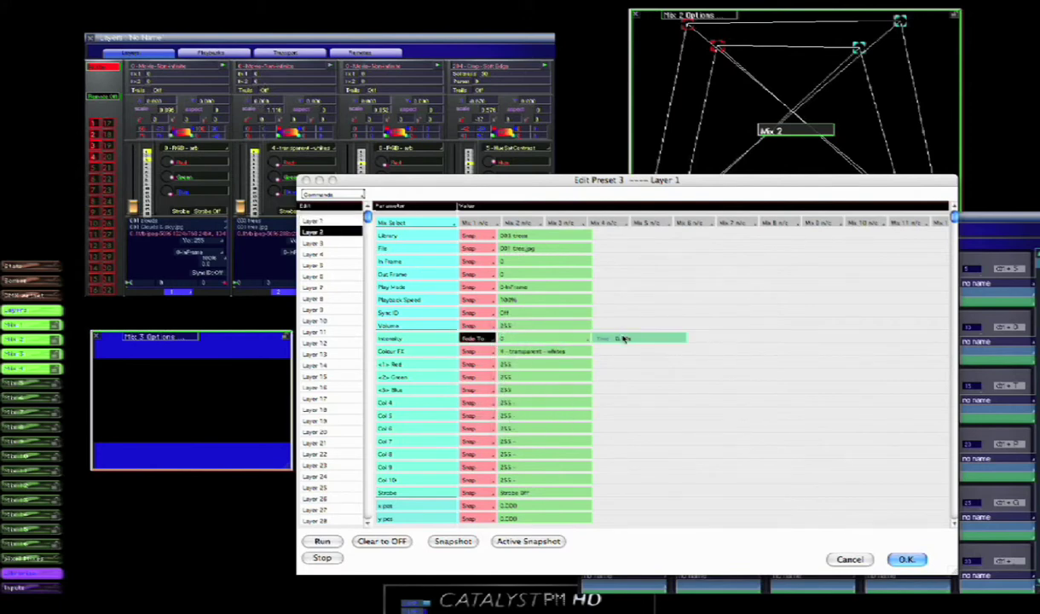
pyautogui.click(624, 339)
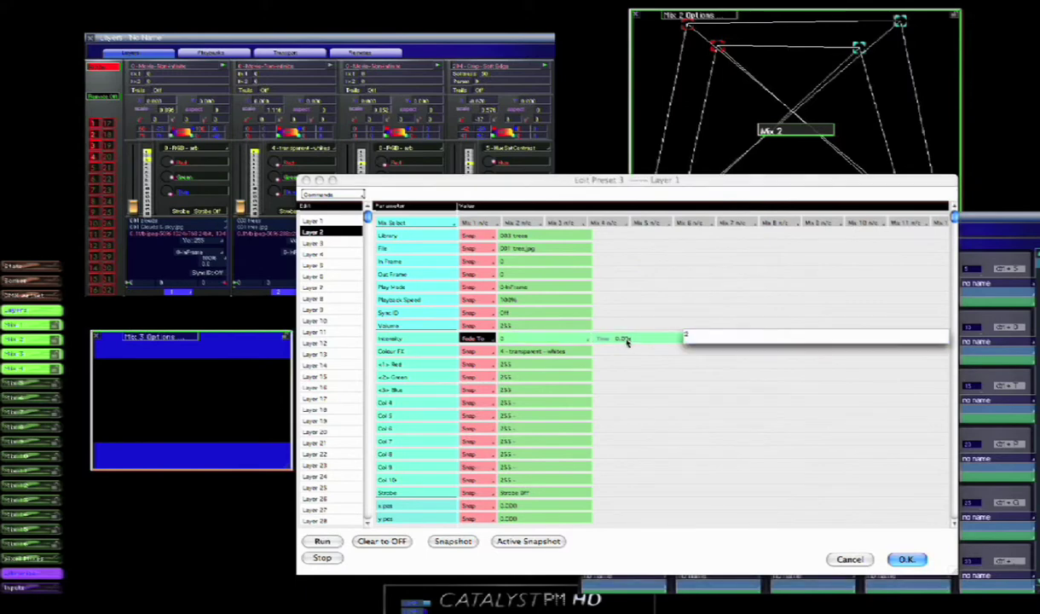
pyautogui.press('Return')
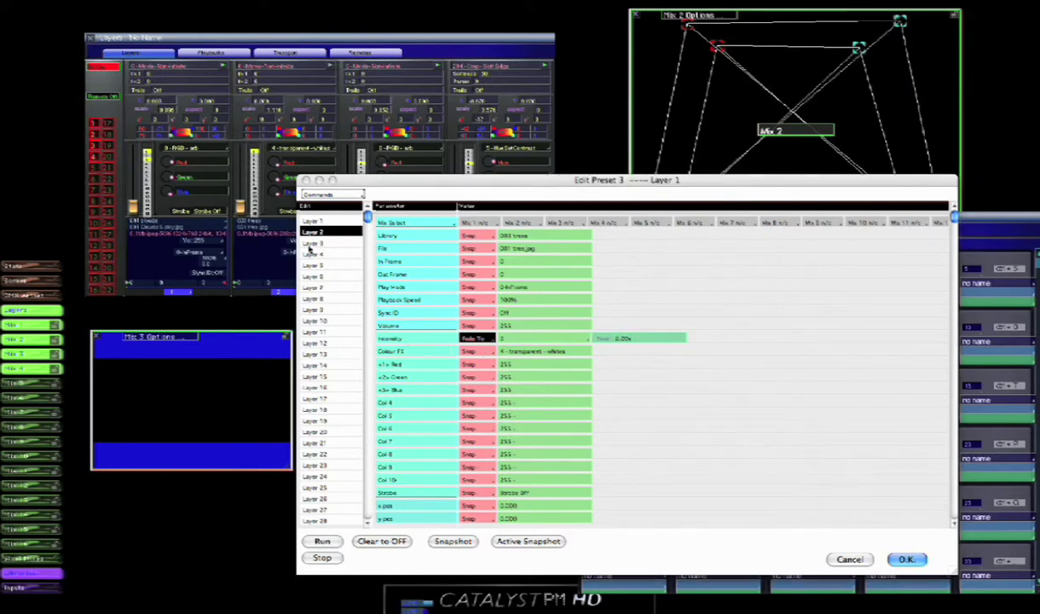
# Step: Set Layer 3's Intensity in the black out preset to Fade To 0 with a time of 2 seconds
pyautogui.click(309, 243)
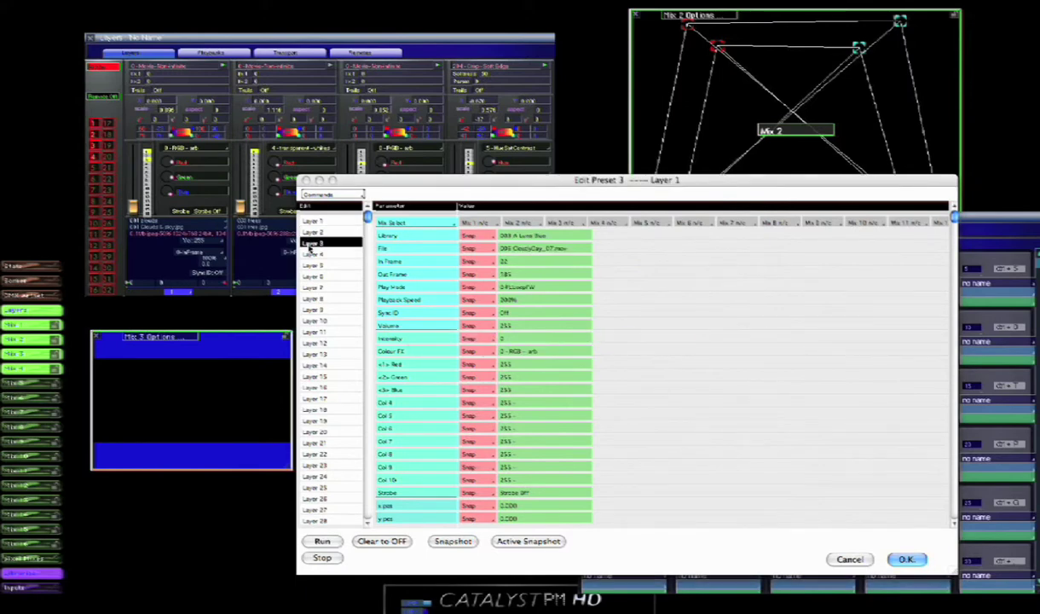
pyautogui.click(467, 340)
pyautogui.click(512, 342)
pyautogui.click(634, 340)
pyautogui.write('2')
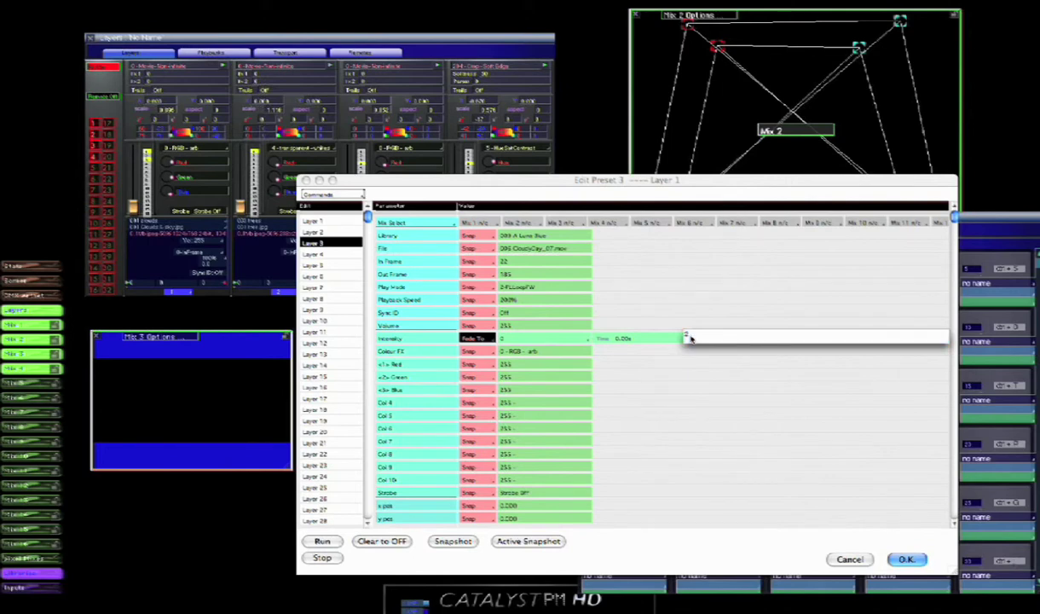
pyautogui.press('Return')
# Step: Set Layer 4's Intensity to Fade To 0 over 2 seconds and save the black out preset
pyautogui.click(311, 254)
pyautogui.click(470, 340)
pyautogui.click(511, 328)
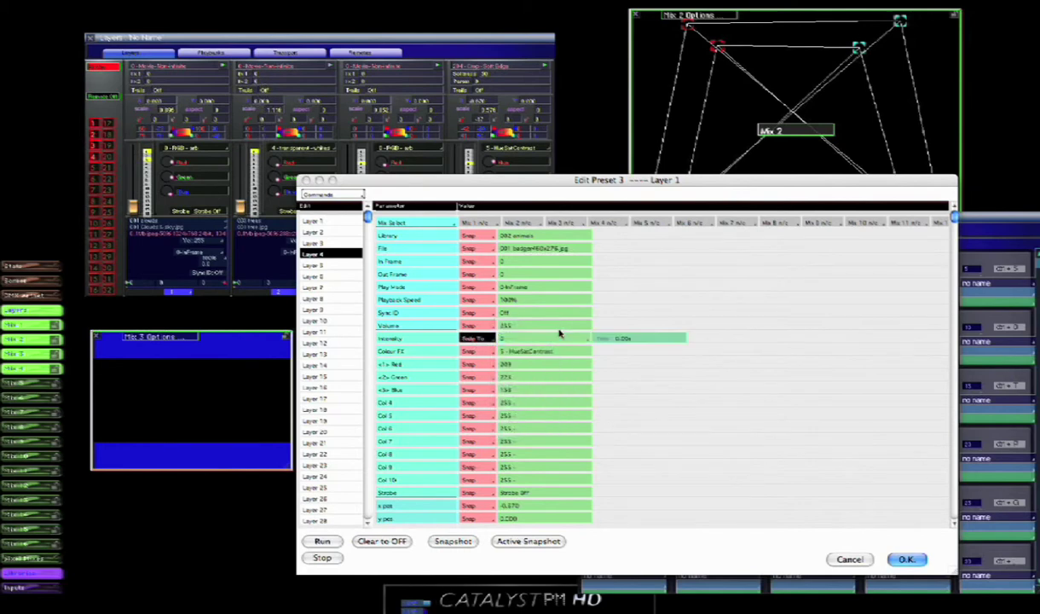
pyautogui.click(643, 338)
pyautogui.write('2')
pyautogui.press('Return')
pyautogui.click(907, 559)
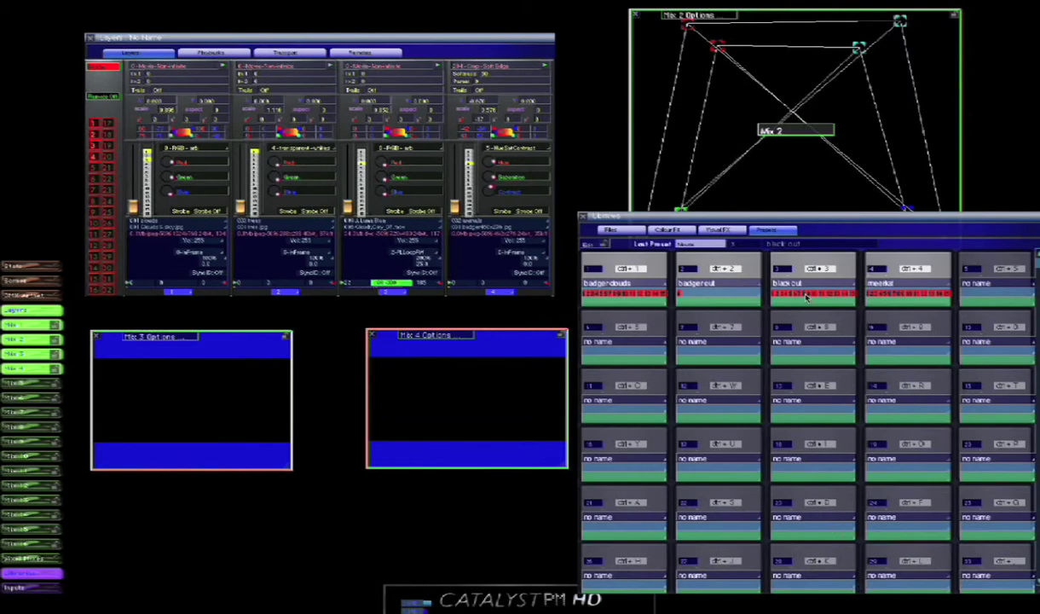
# Step: Test the fade by running the badger clouds preset, black out, the meerkat preset and black out again
pyautogui.click(600, 258)
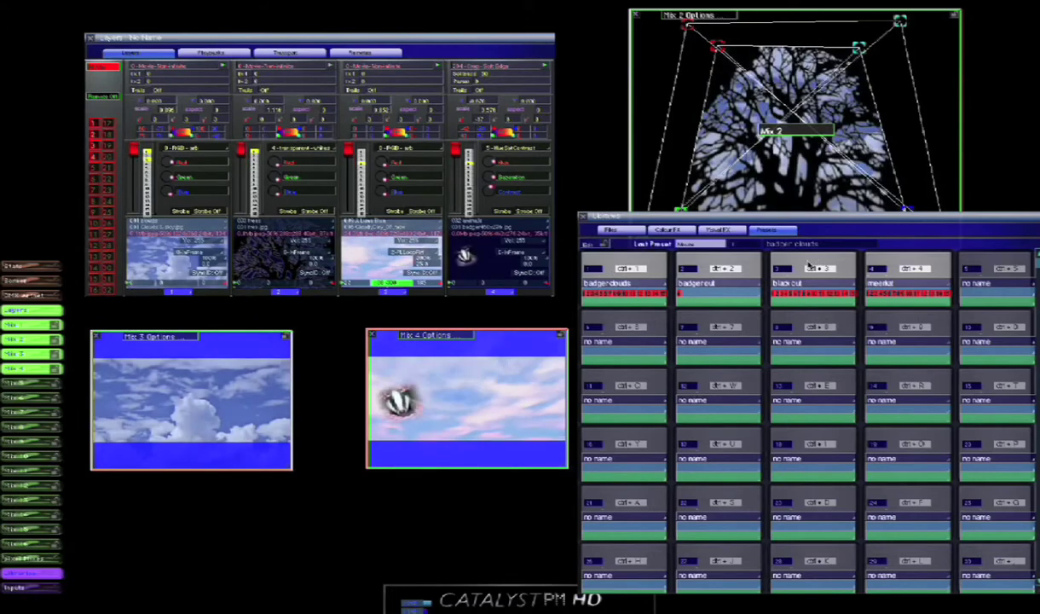
pyautogui.click(802, 265)
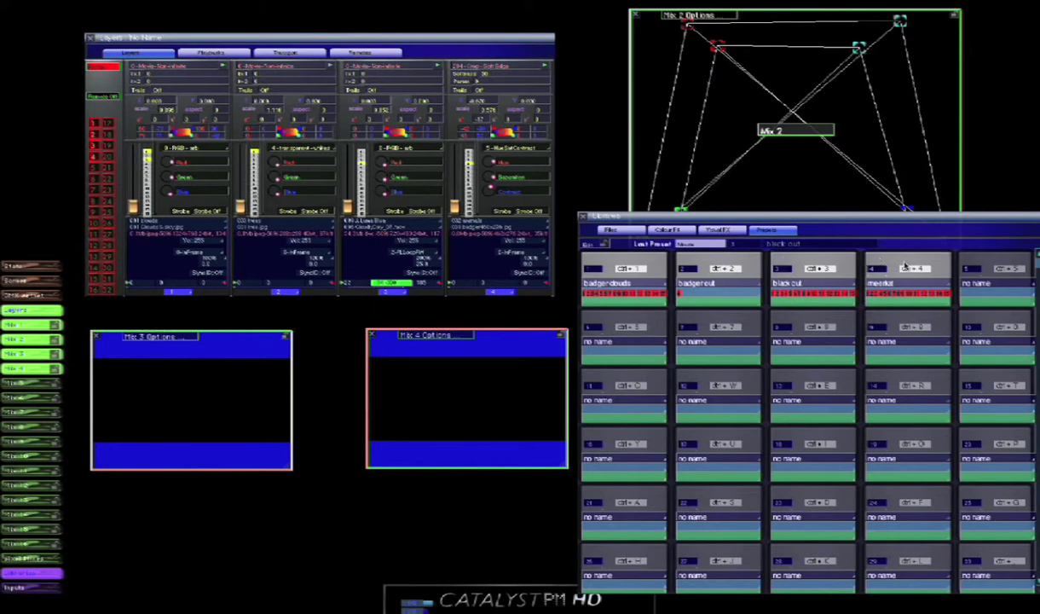
pyautogui.click(905, 266)
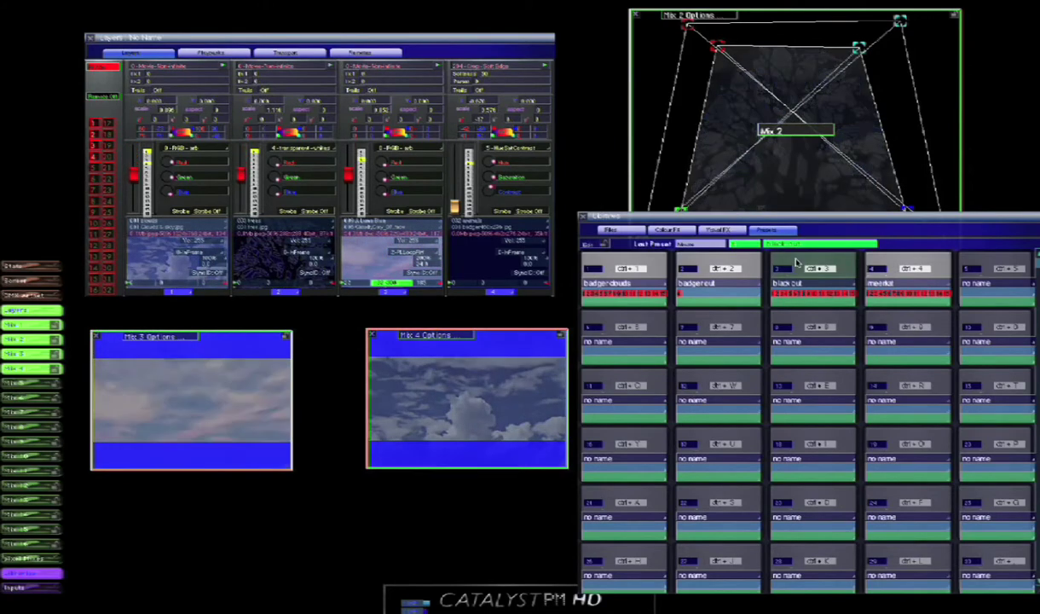
pyautogui.click(797, 262)
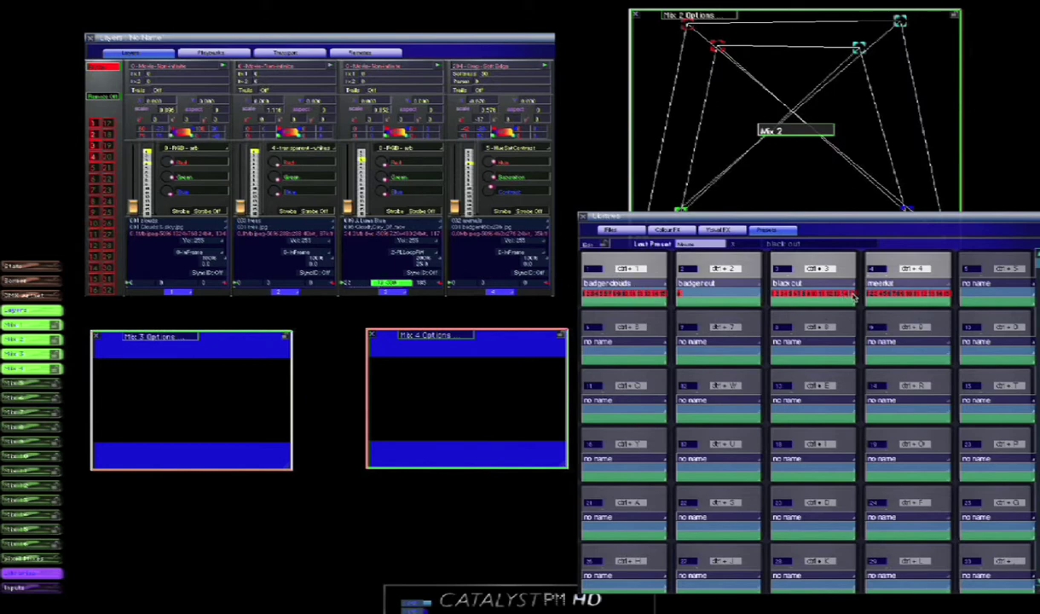
# Step: Reopen the black out preset for editing, clear Layer 1's parameters to off and set only its Intensity to Fade To 0 over 2 seconds
pyautogui.rightClick(853, 296)
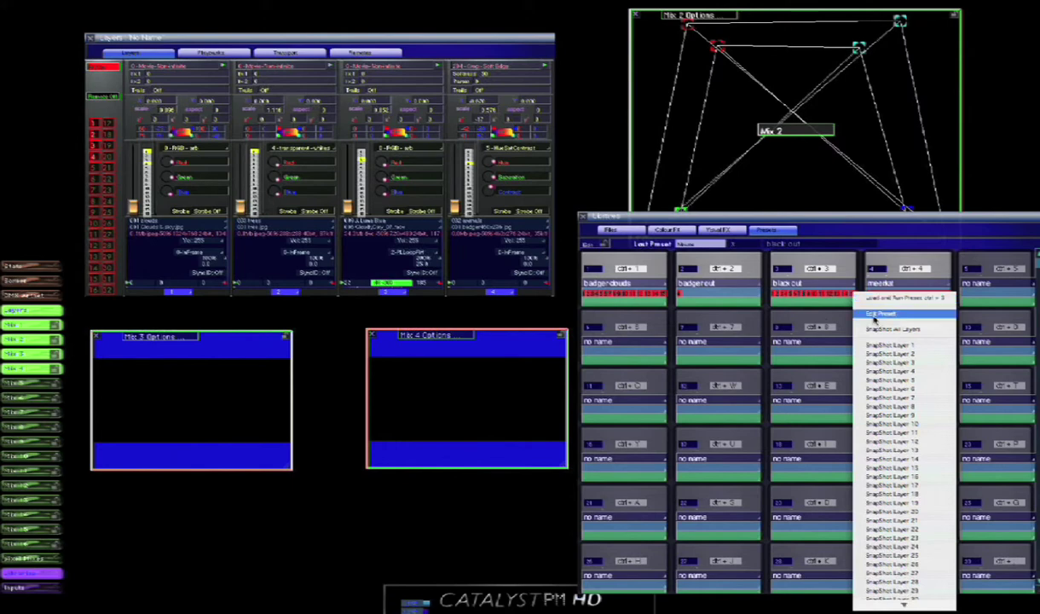
pyautogui.click(880, 313)
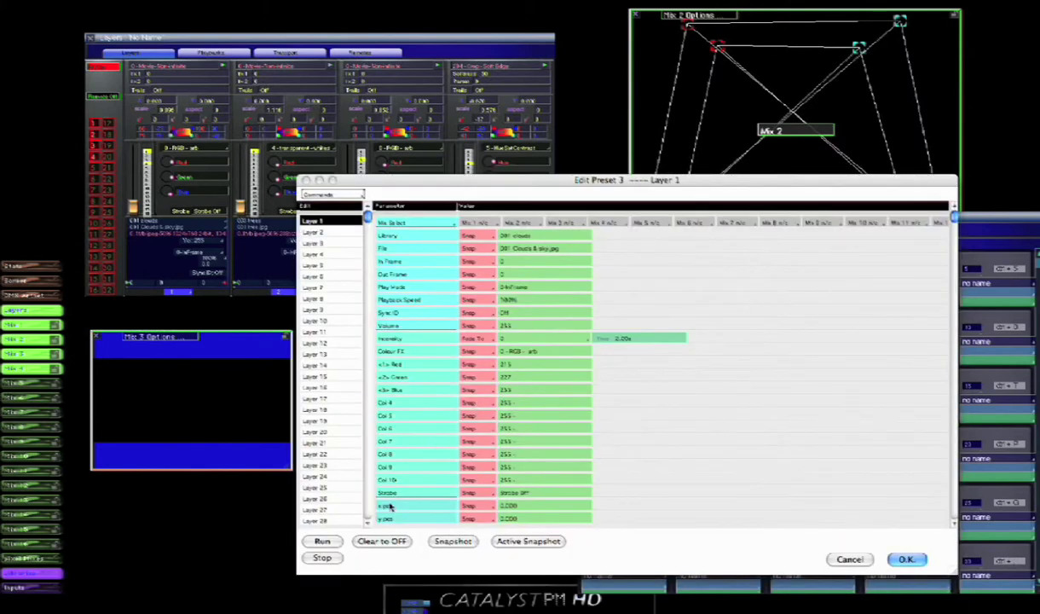
pyautogui.click(381, 543)
pyautogui.click(470, 338)
pyautogui.click(511, 351)
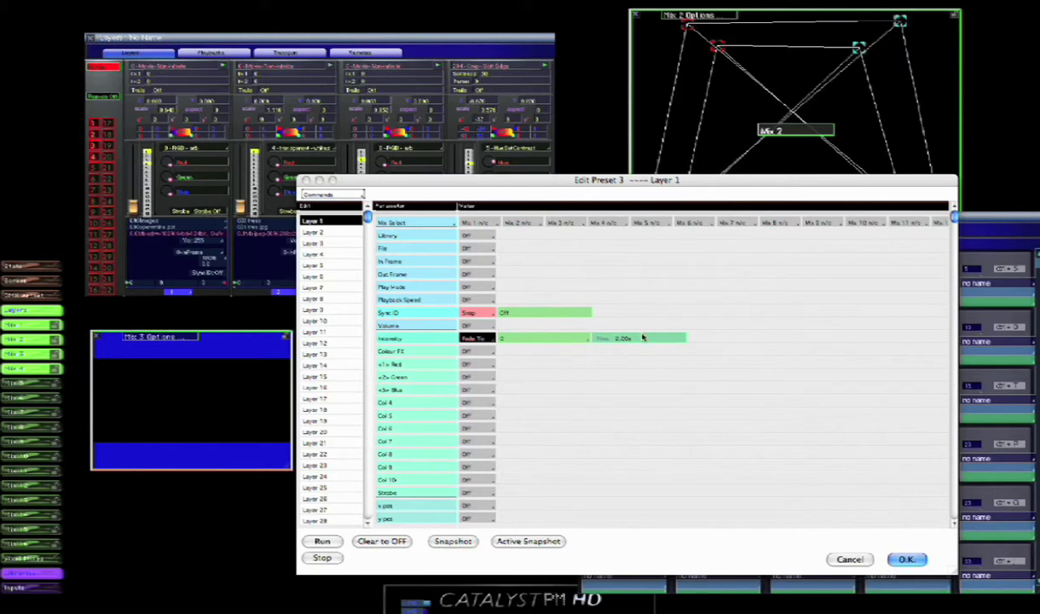
# Step: Clear Layer 2's parameters to off and set its Intensity to Fade To 0 over 2 seconds
pyautogui.click(308, 232)
pyautogui.click(381, 542)
pyautogui.click(471, 338)
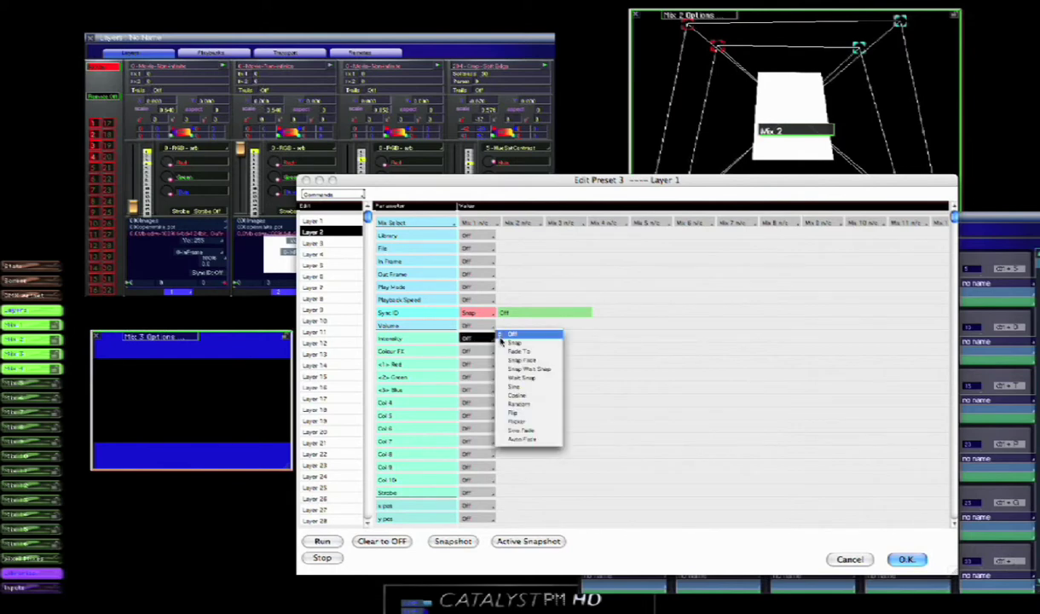
pyautogui.click(525, 356)
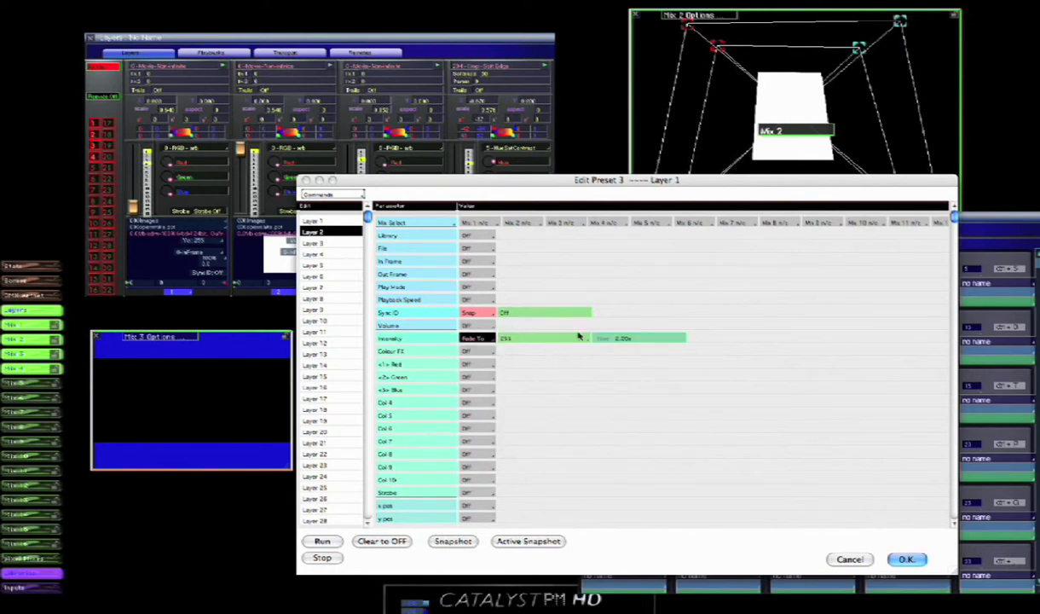
pyautogui.moveTo(549, 339); pyautogui.dragTo(503, 339)
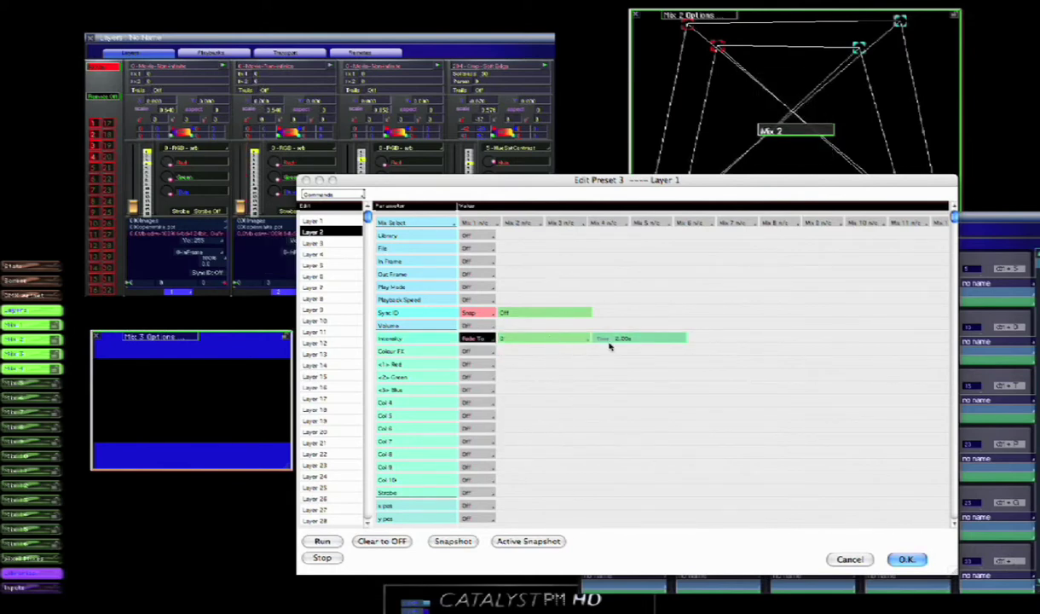
# Step: Clear Layer 3's parameters to off and set its Intensity to Fade To 0 over 2 seconds
pyautogui.click(305, 241)
pyautogui.click(382, 541)
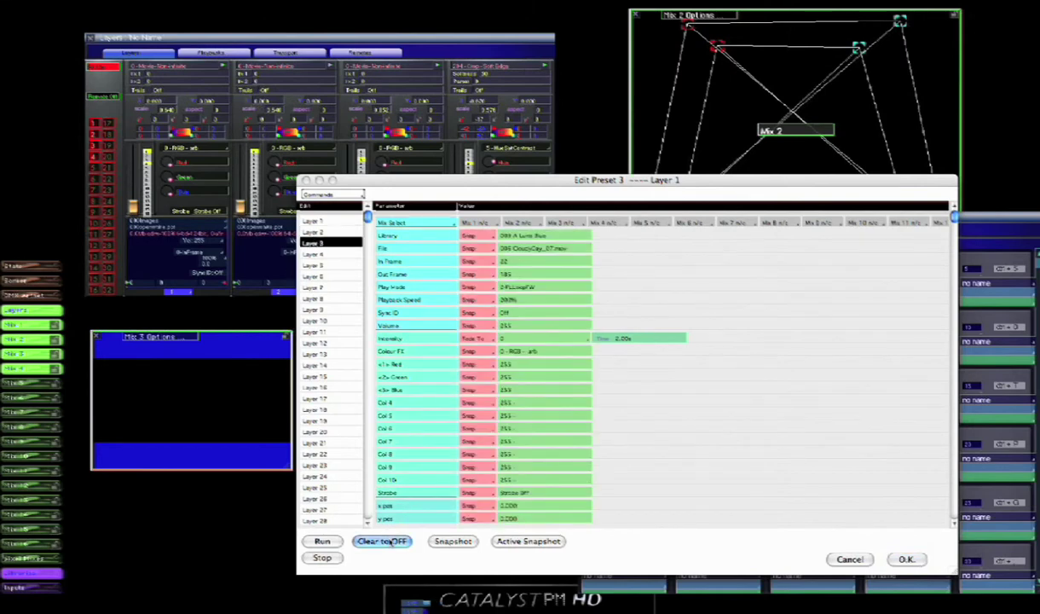
pyautogui.click(476, 338)
pyautogui.click(516, 351)
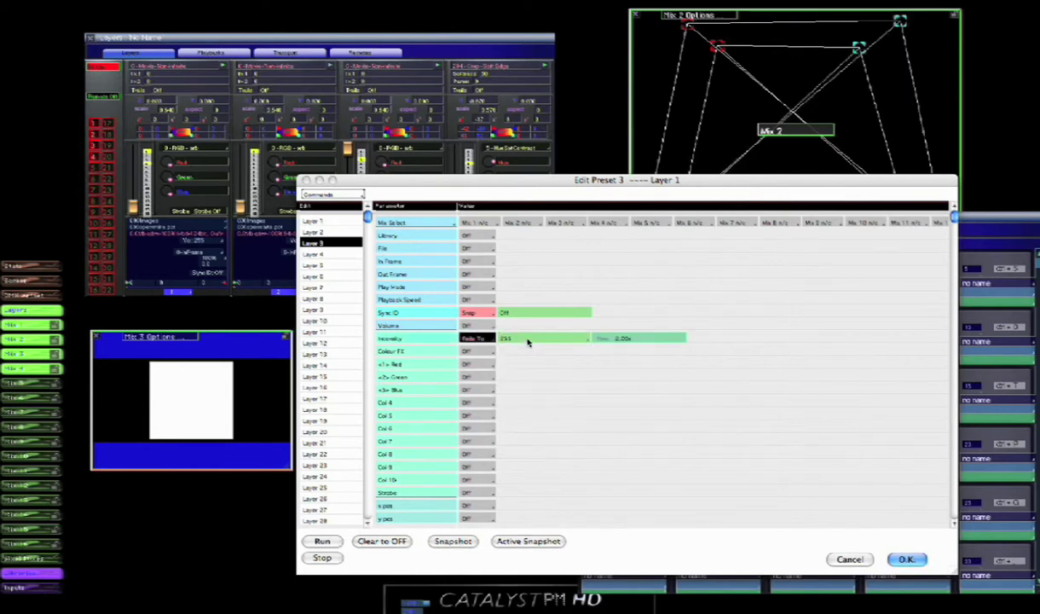
pyautogui.moveTo(528, 341); pyautogui.dragTo(574, 495)
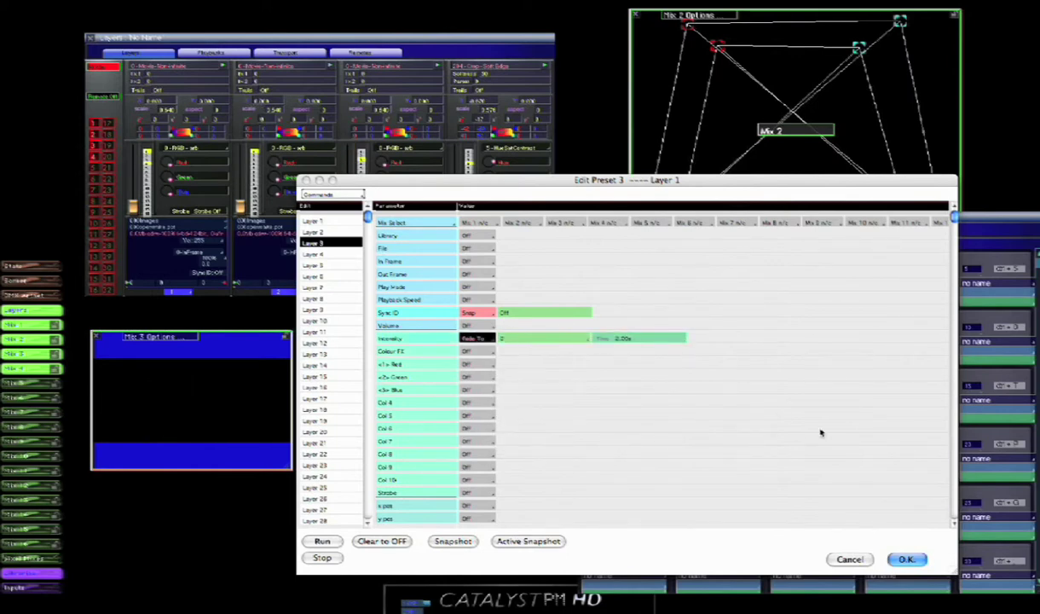
# Step: Clear Layer 4's parameters to off, set its Intensity to Fade To 0 over 2 seconds and save the preset
pyautogui.click(322, 254)
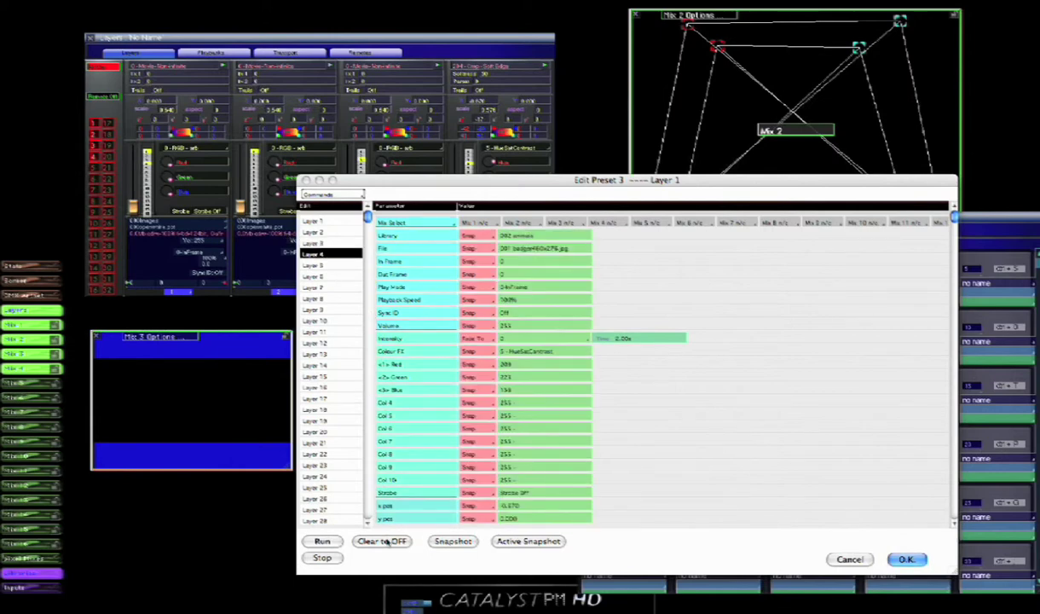
pyautogui.click(383, 541)
pyautogui.click(471, 338)
pyautogui.click(518, 351)
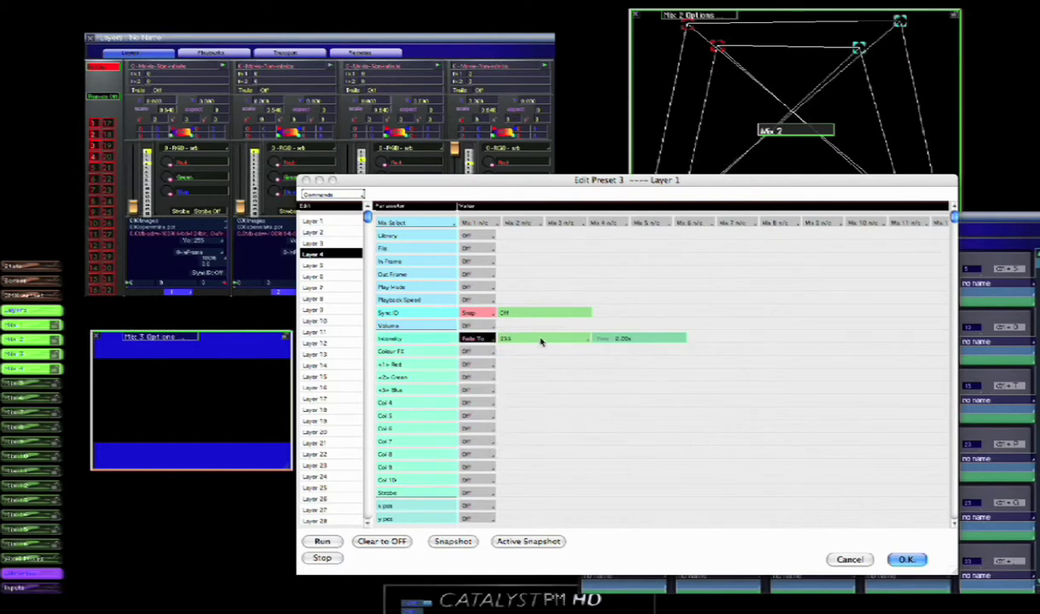
pyautogui.moveTo(540, 341); pyautogui.dragTo(578, 481)
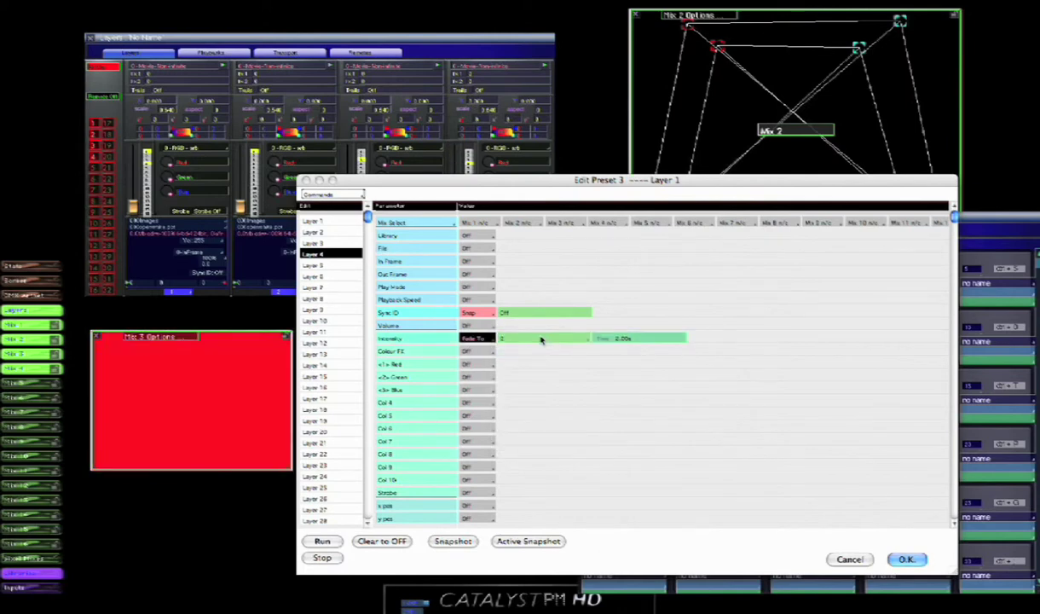
pyautogui.click(904, 558)
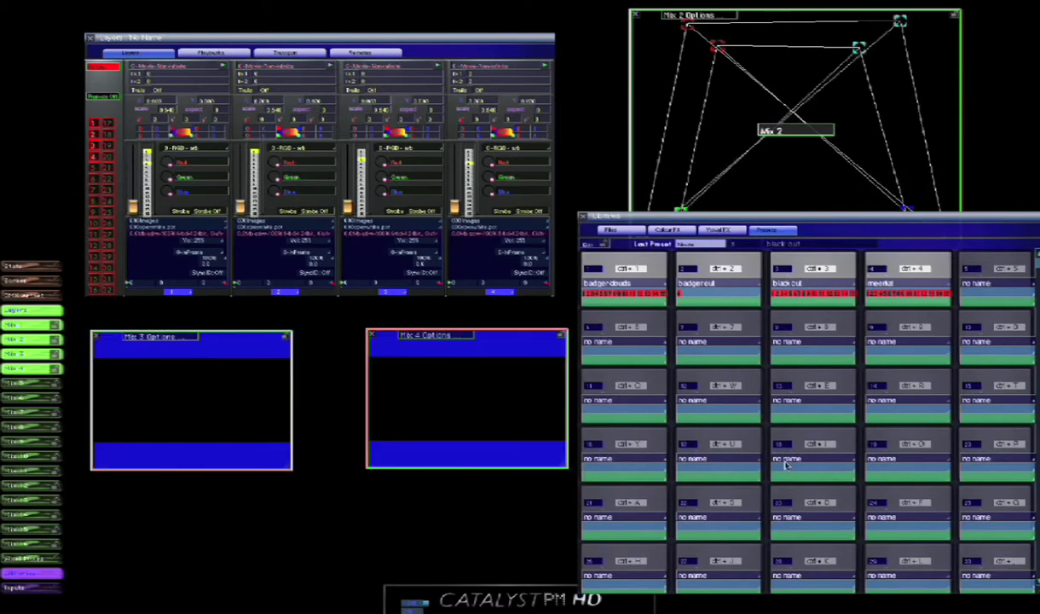
# Step: Test the revised black out preset by running it after the meerkat preset and again after the badger clouds preset
pyautogui.click(891, 260)
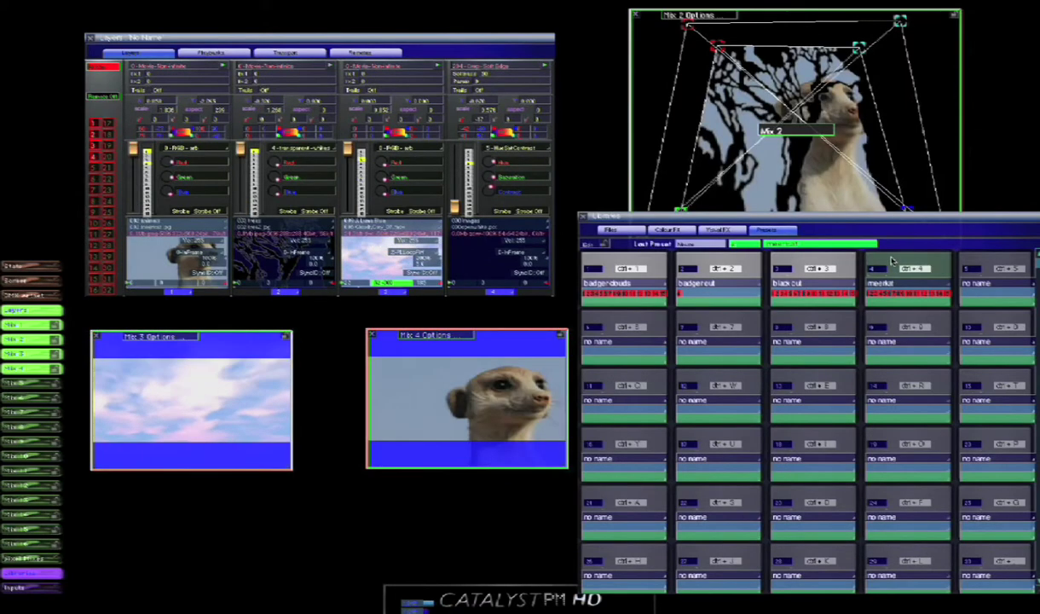
pyautogui.click(799, 263)
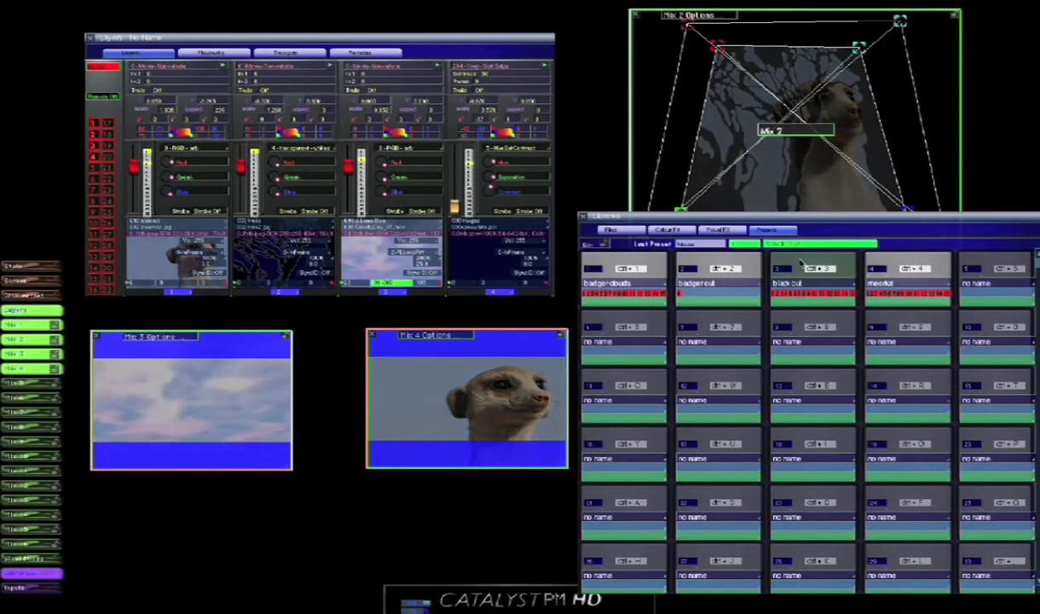
pyautogui.click(610, 263)
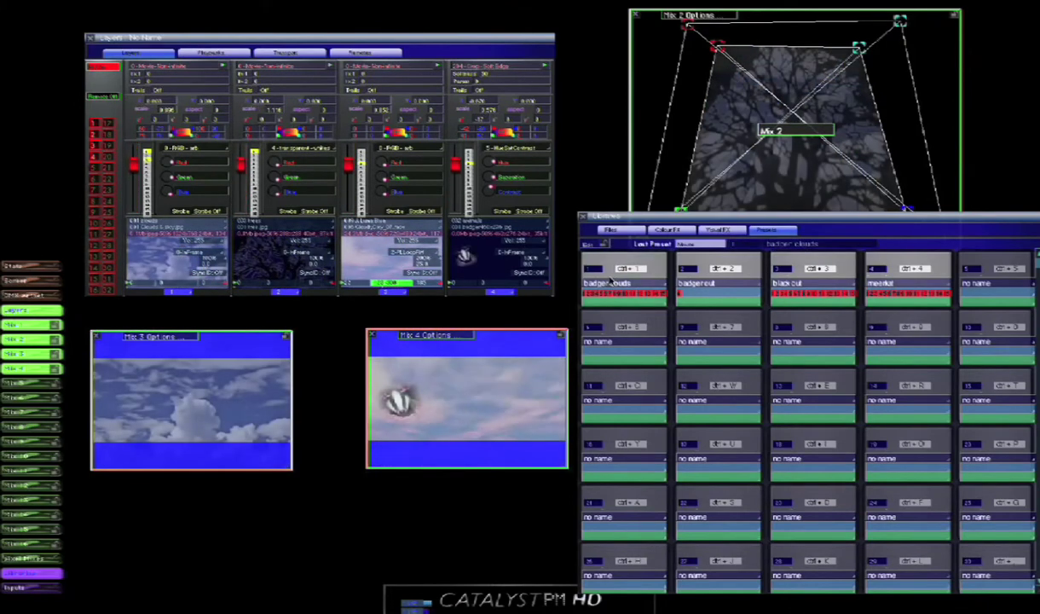
pyautogui.click(808, 267)
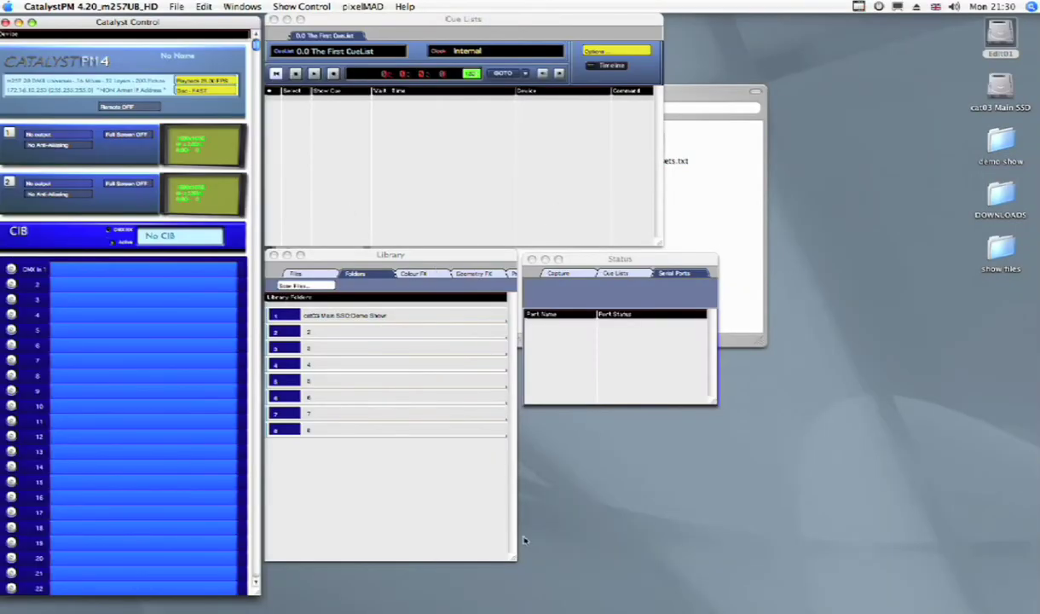
# Step: Widen the Library window and show its list of presets
pyautogui.moveTo(515, 559); pyautogui.dragTo(619, 576)
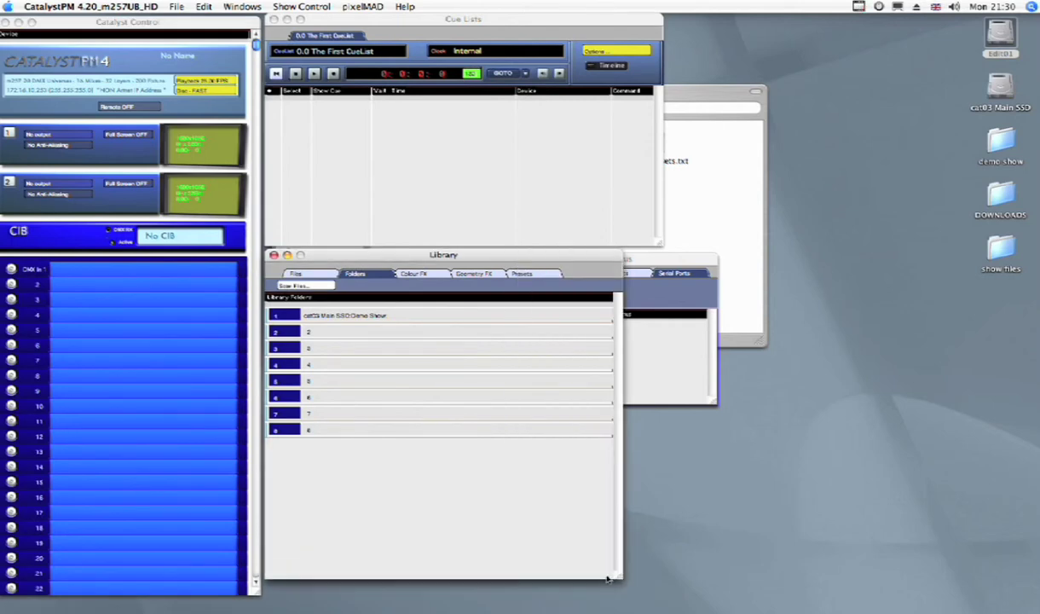
pyautogui.click(515, 274)
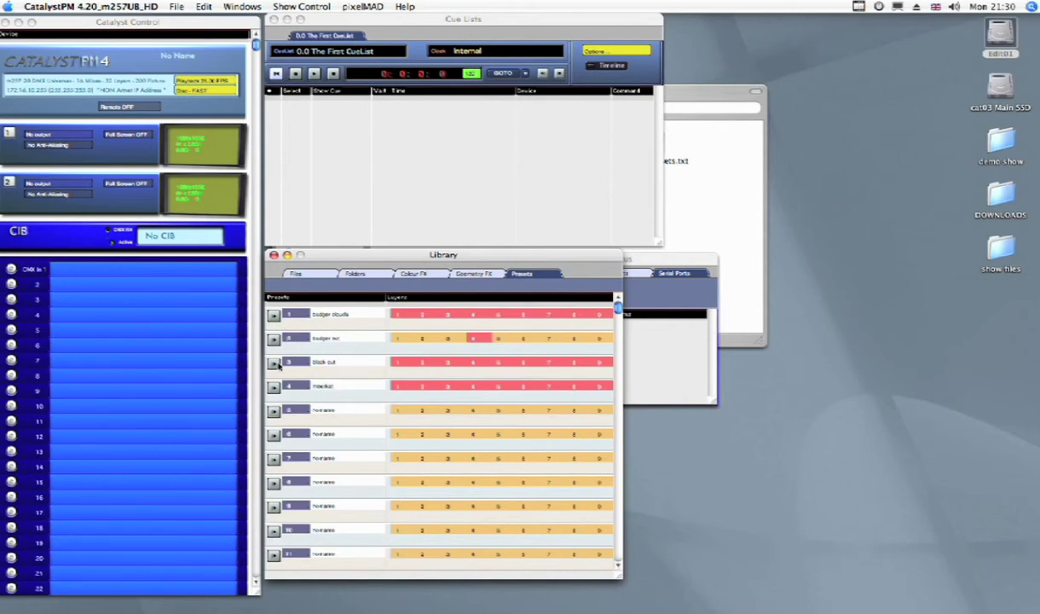
# Step: Add cues to the empty cue list for the badger clouds, badger out, black out, meerkat and again black out presets, in that order
pyautogui.click(274, 315)
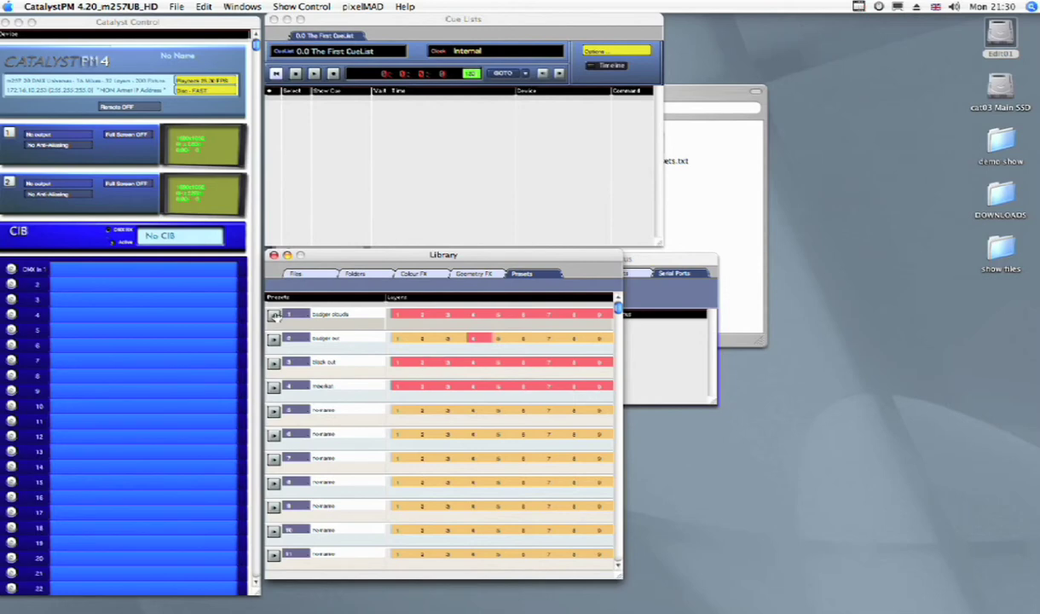
pyautogui.moveTo(274, 315); pyautogui.dragTo(318, 135)
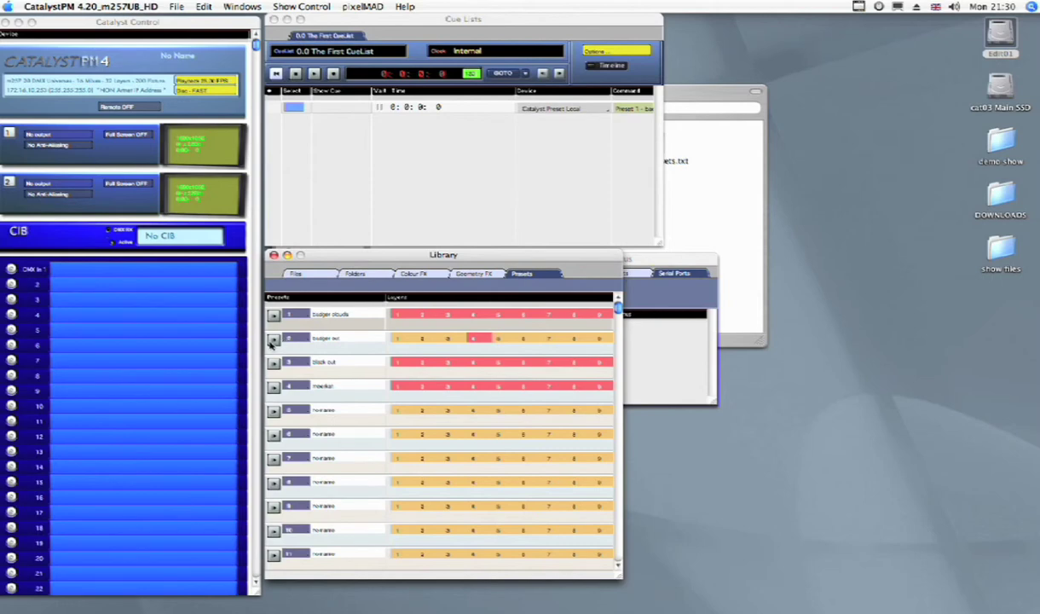
pyautogui.moveTo(271, 339); pyautogui.dragTo(298, 153)
pyautogui.moveTo(266, 358); pyautogui.dragTo(295, 138)
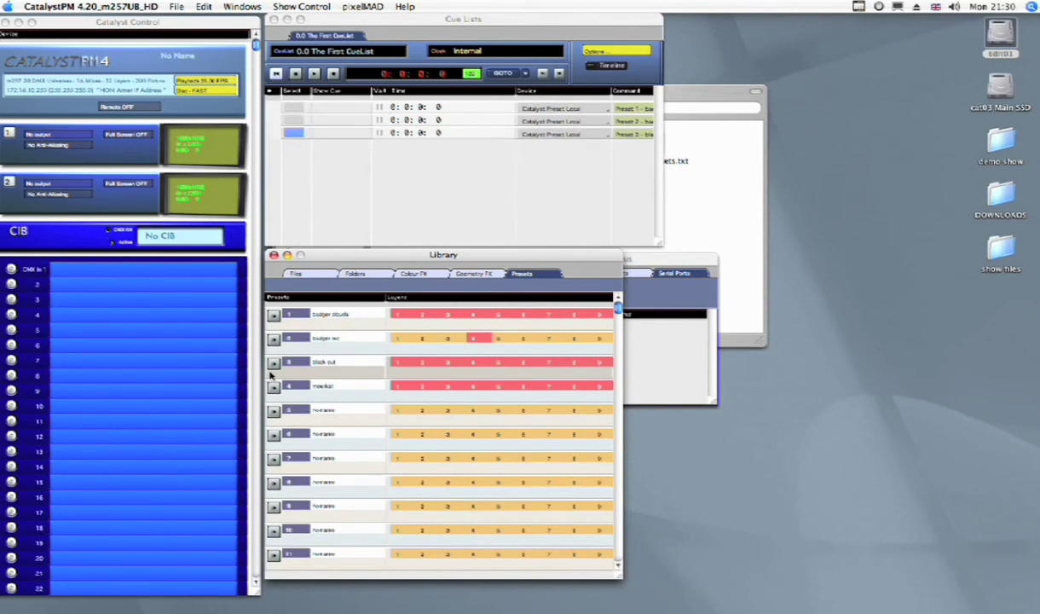
pyautogui.moveTo(271, 386); pyautogui.dragTo(333, 200)
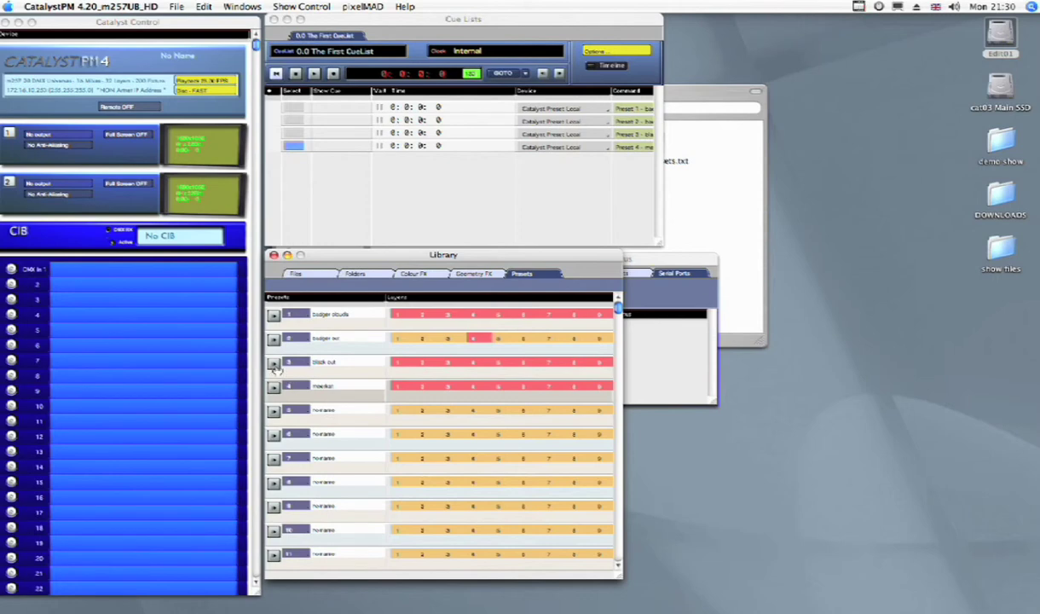
pyautogui.moveTo(275, 365); pyautogui.dragTo(291, 162)
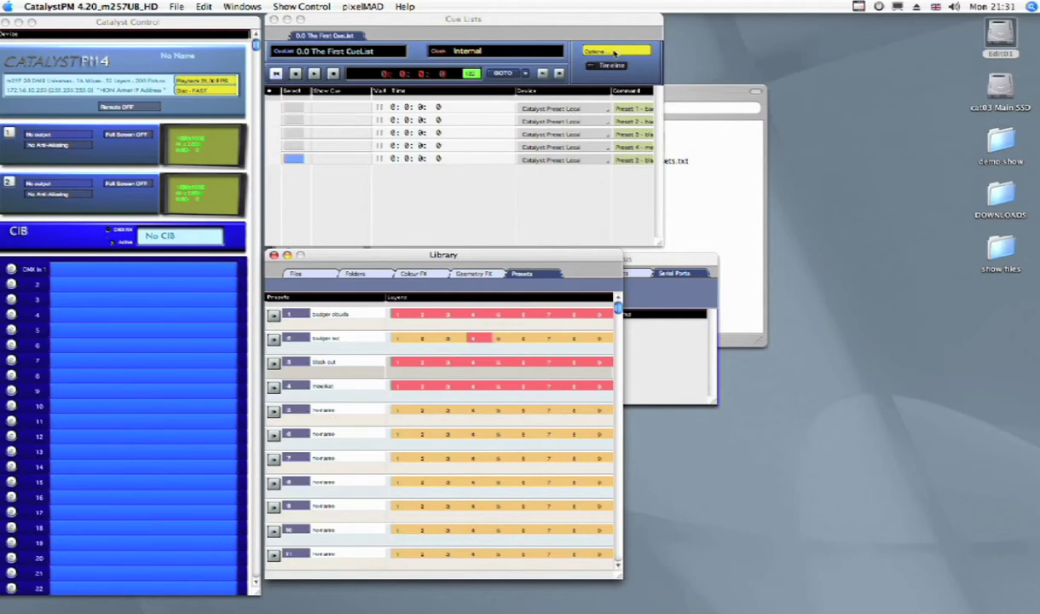
# Step: Rename the cue list as demo show and set its cue list number to 1
pyautogui.click(614, 53)
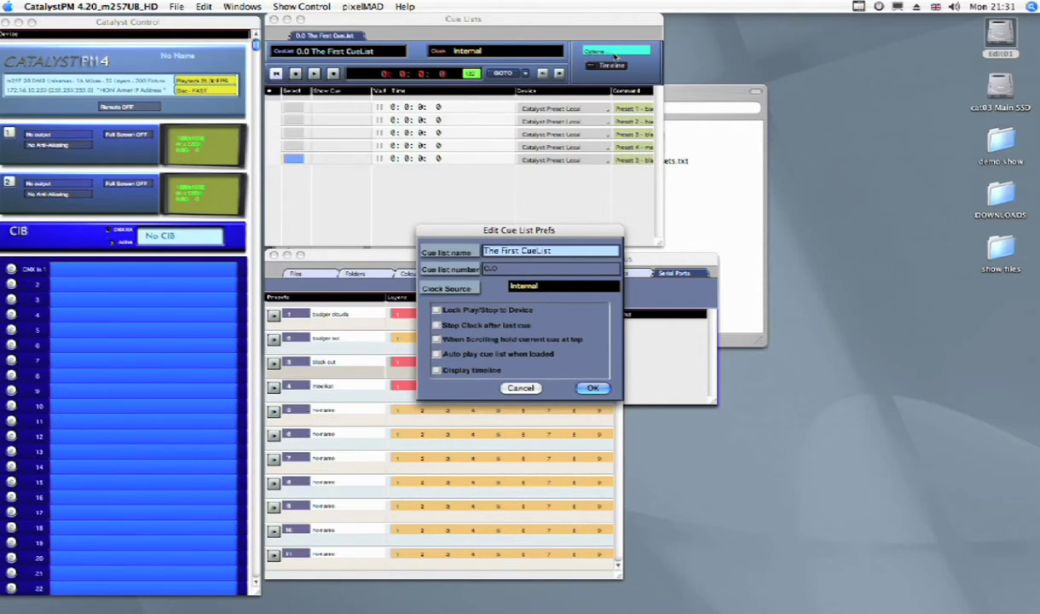
pyautogui.click(561, 252)
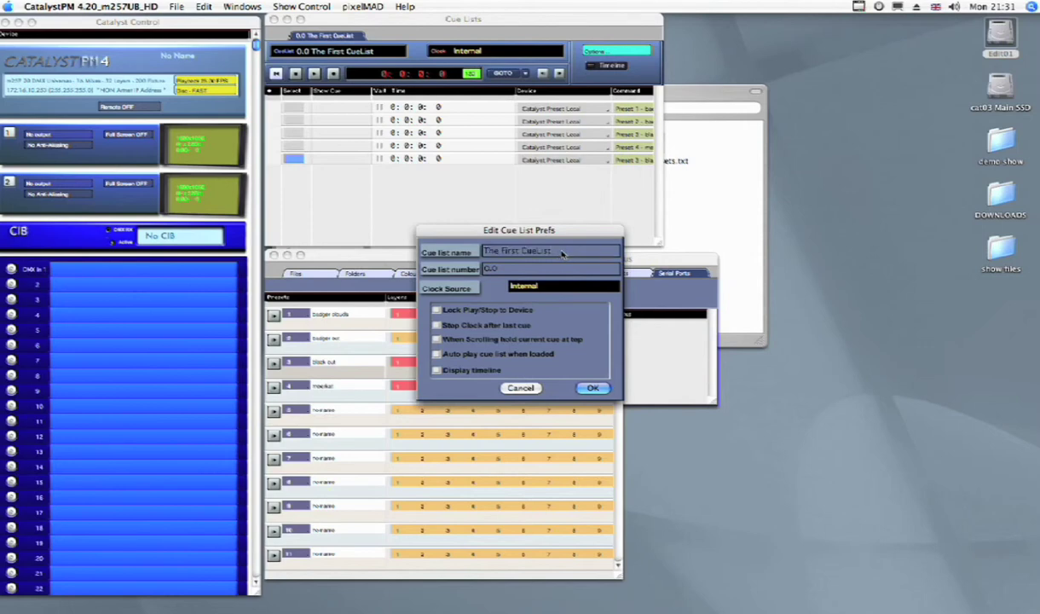
pyautogui.moveTo(554, 250); pyautogui.dragTo(465, 241)
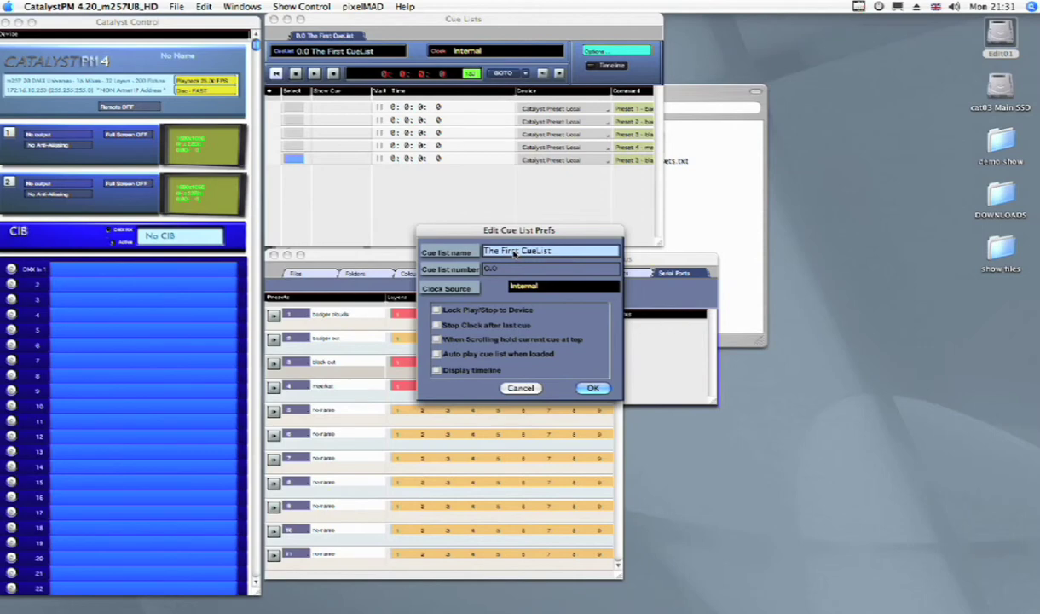
pyautogui.write('demo show')
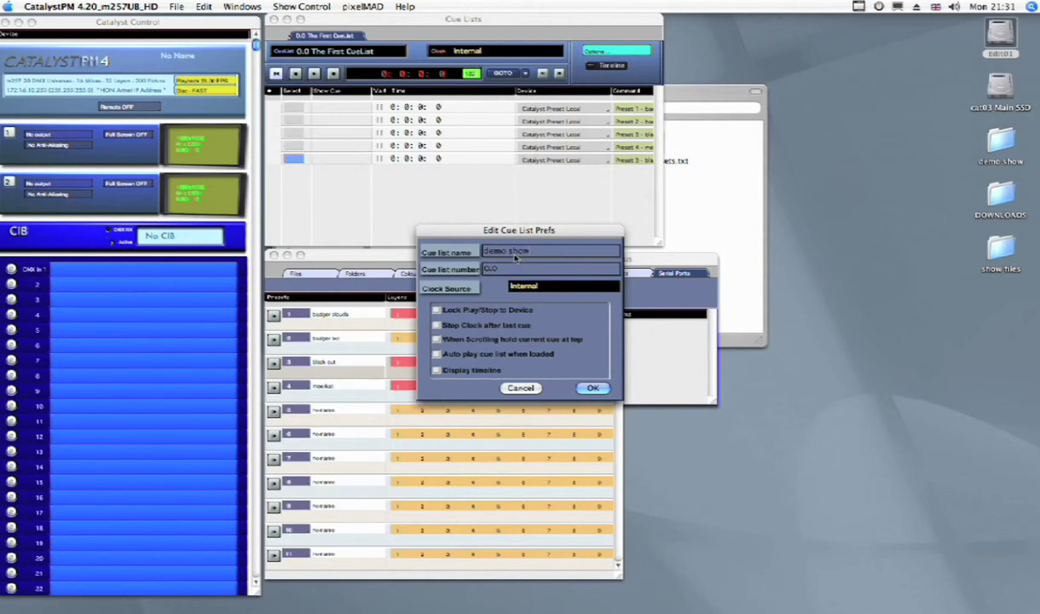
pyautogui.press('Tab')
pyautogui.write('1')
# Step: Set the clock source to Internal-Relative, toggle stopping the clock after the last cue and holding the current cue at top, and accept relative times
pyautogui.click(523, 287)
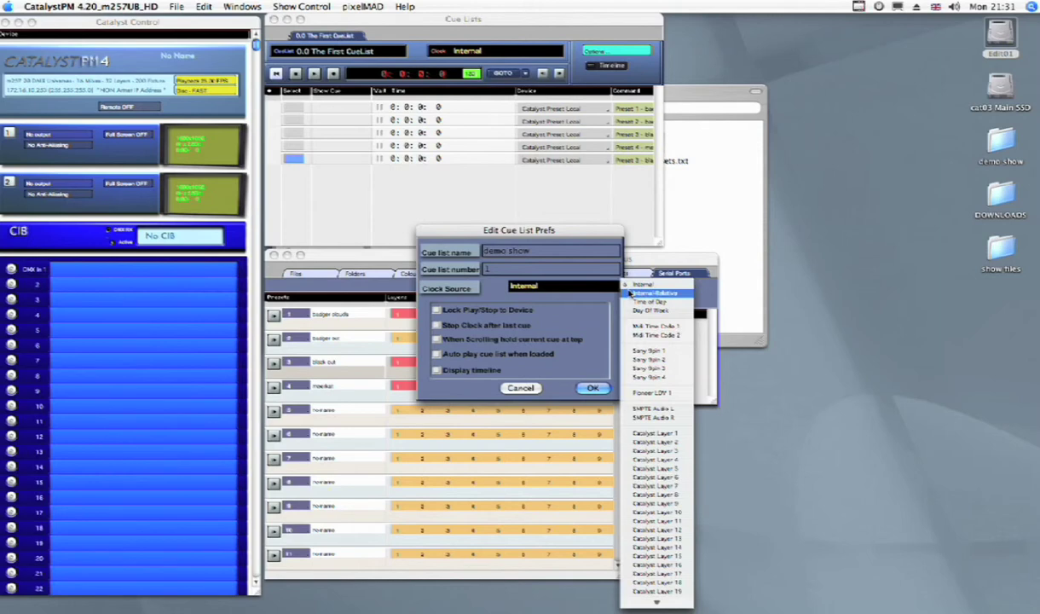
pyautogui.click(630, 292)
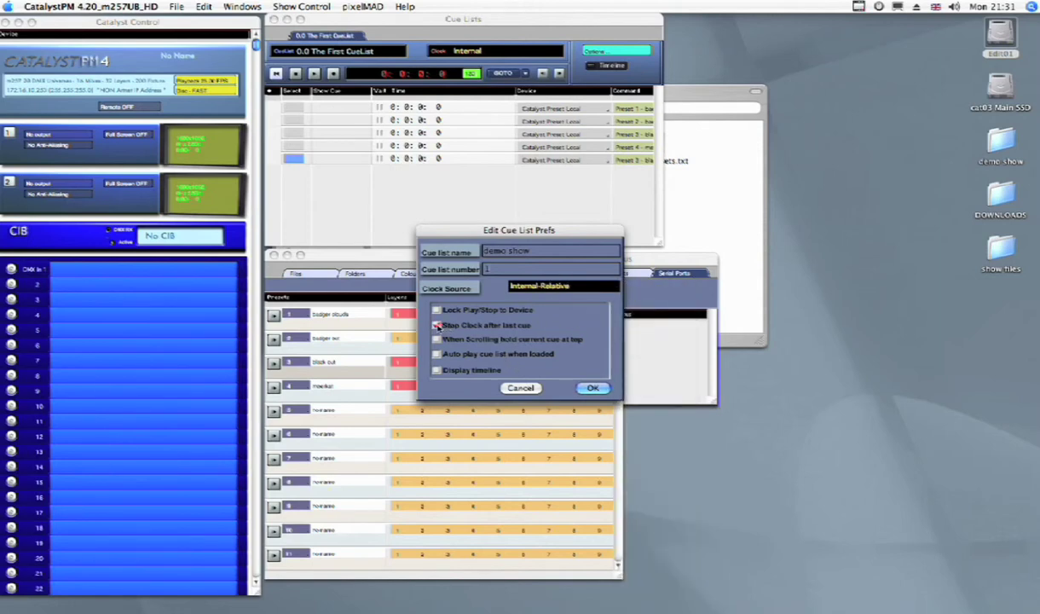
pyautogui.click(436, 325)
pyautogui.click(437, 339)
pyautogui.click(587, 388)
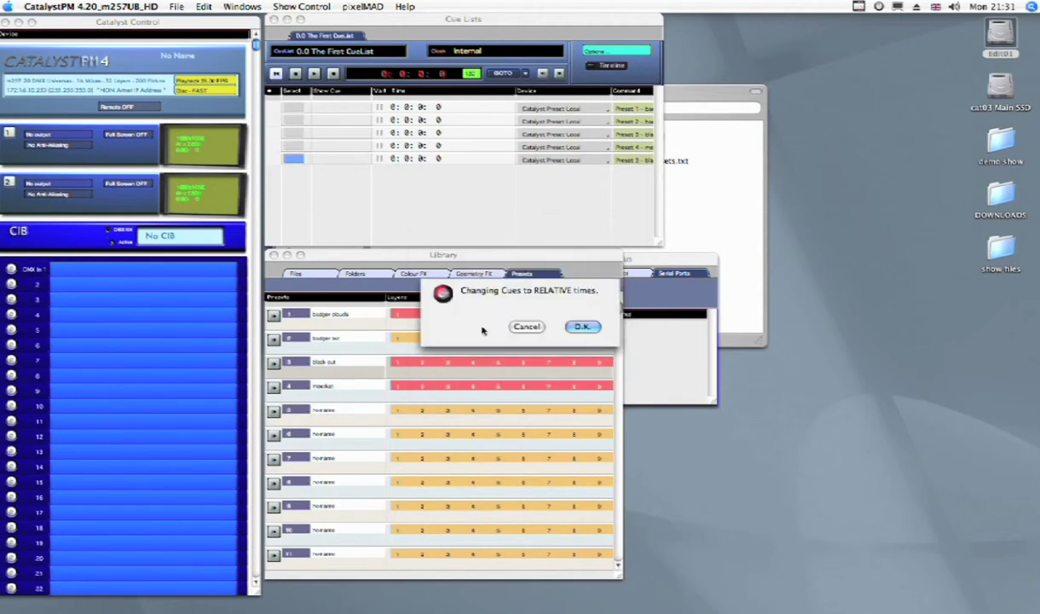
pyautogui.click(583, 329)
# Step: Set all five cues in the demo show cue list to WAIT
pyautogui.click(378, 107)
pyautogui.click(379, 120)
pyautogui.click(379, 133)
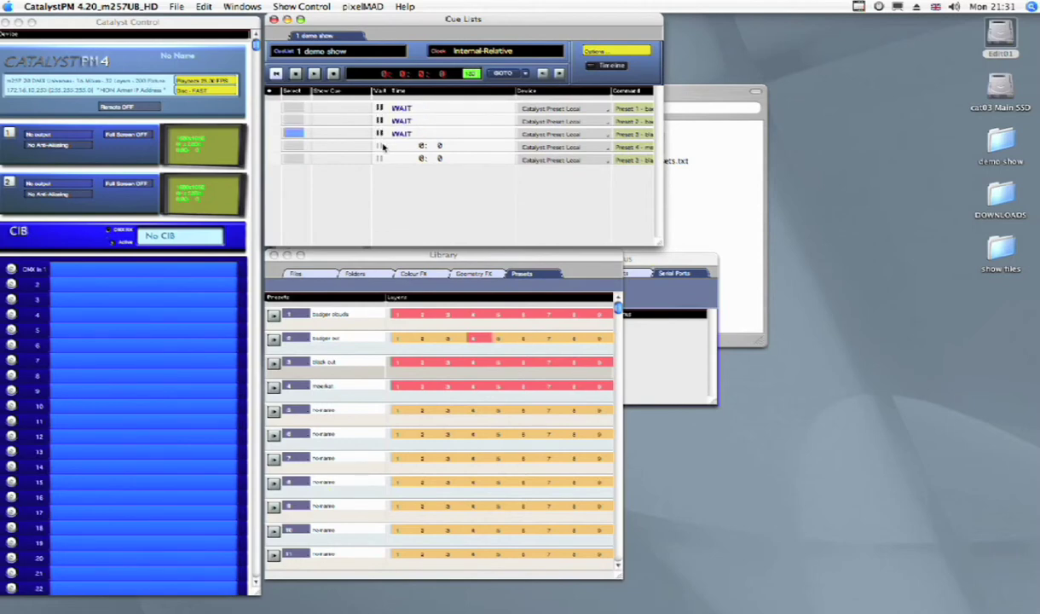
pyautogui.click(378, 146)
pyautogui.click(378, 158)
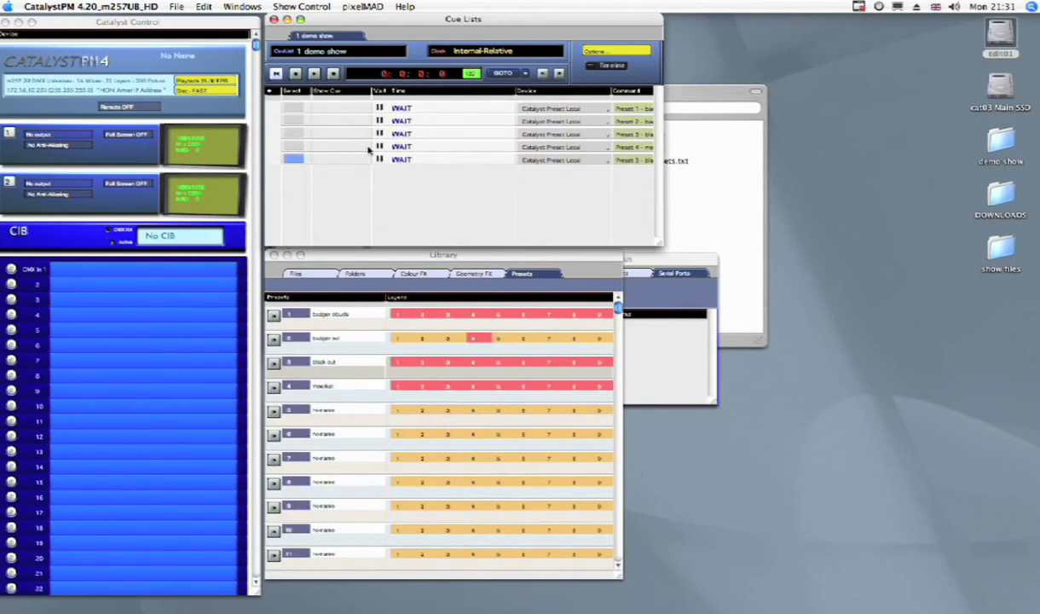
# Step: Name the first cue badgers and the second cue Q2 badger out
pyautogui.doubleClick(326, 108)
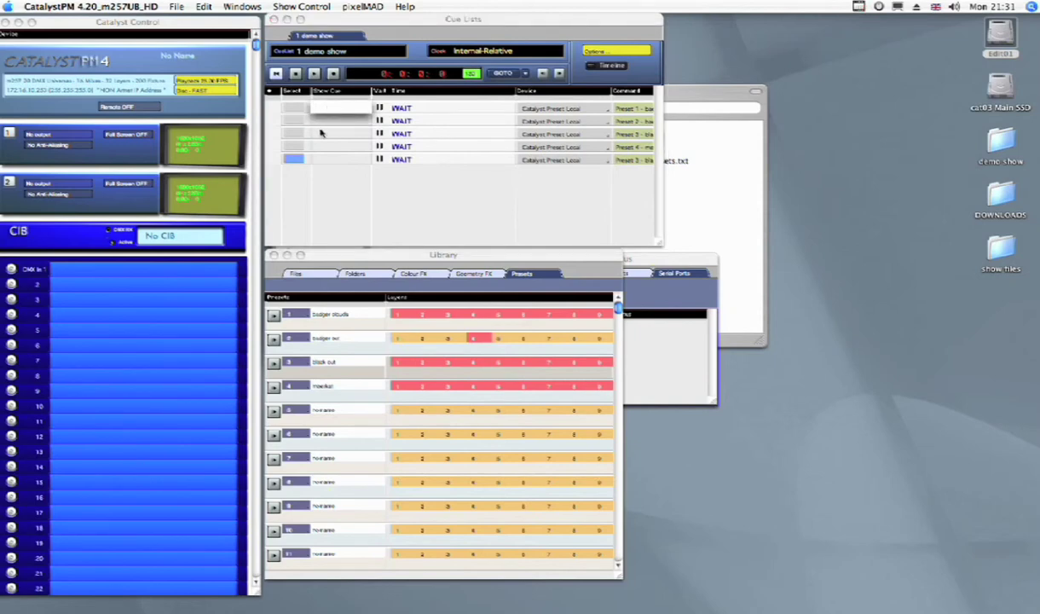
pyautogui.write('badgers')
pyautogui.press('Return')
pyautogui.doubleClick(323, 123)
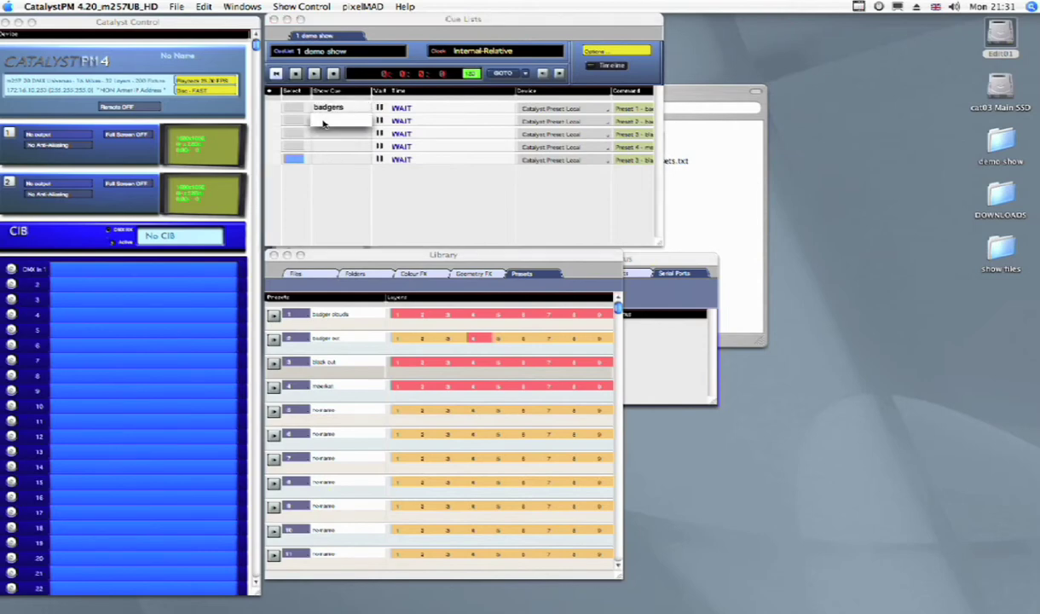
pyautogui.write('o')
pyautogui.write(' badger')
pyautogui.write(' out')
pyautogui.press('Return')
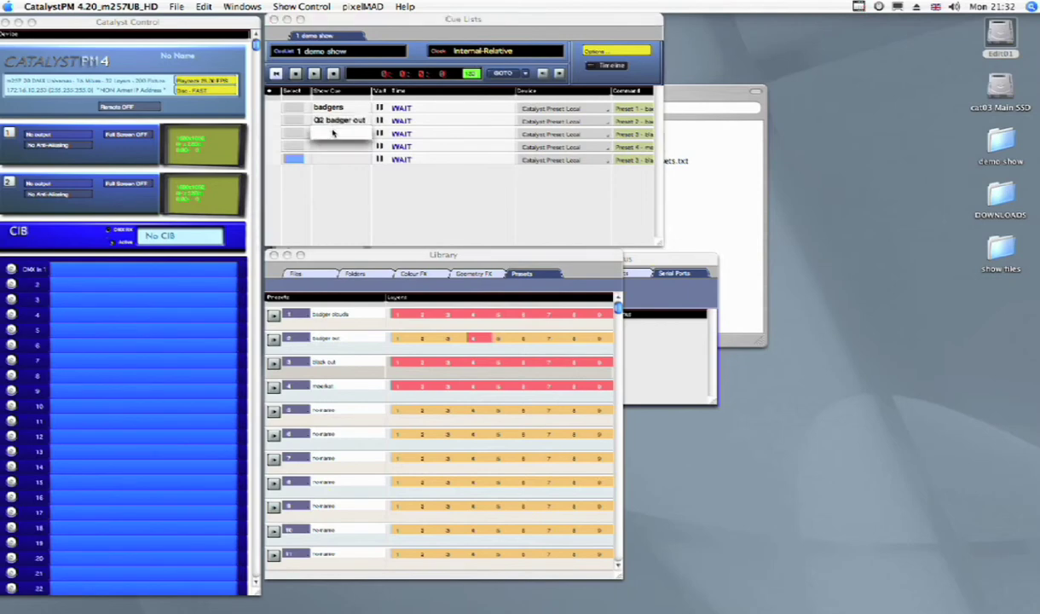
# Step: Name the third cue blackout, the fourth Q3 meerkats and the fifth Q4 BO
pyautogui.write('Qla')
pyautogui.write('ckout')
pyautogui.press('Return')
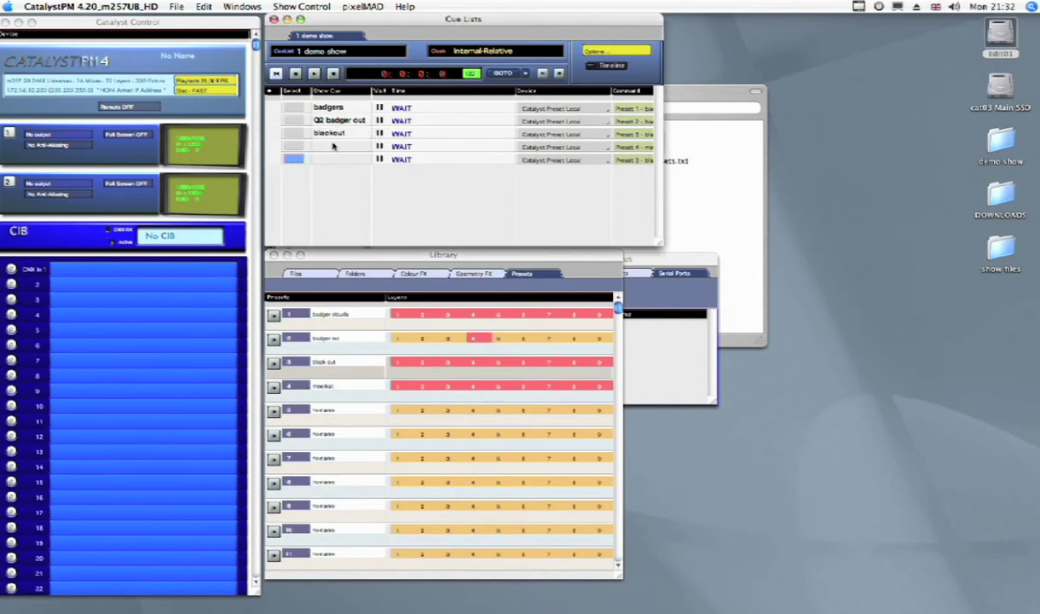
pyautogui.doubleClick(335, 146)
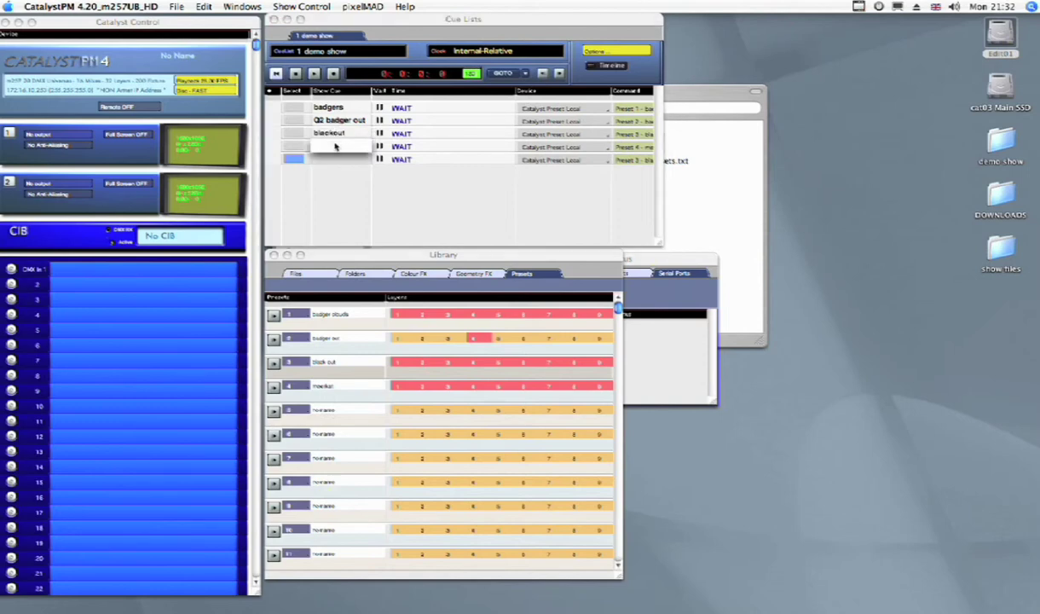
pyautogui.write('Q3 meerkats')
pyautogui.press('Return')
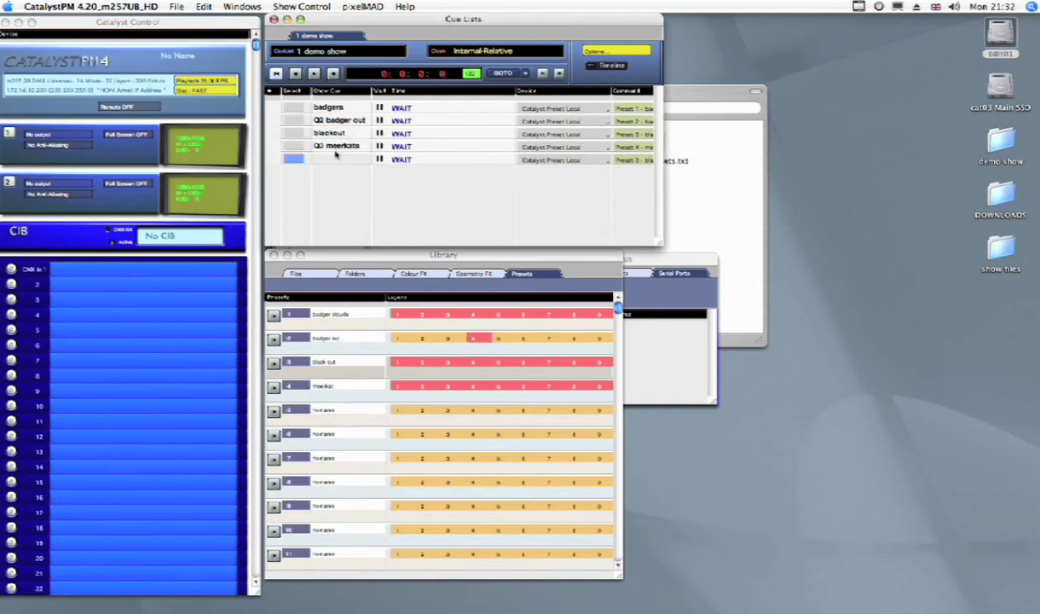
pyautogui.doubleClick(335, 157)
pyautogui.write('Q4')
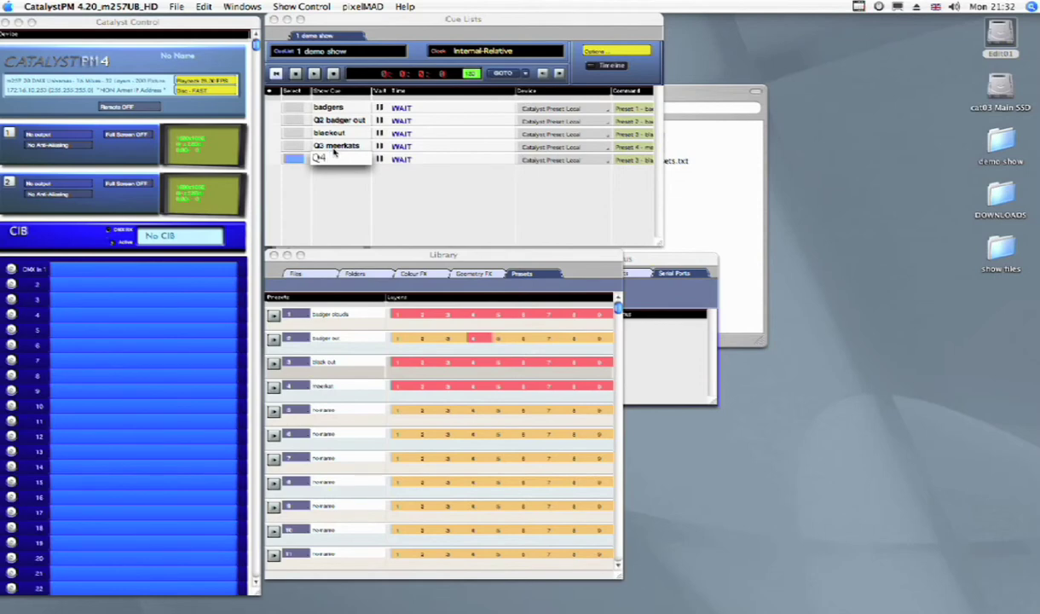
pyautogui.write(' Ba')
pyautogui.press('Return')
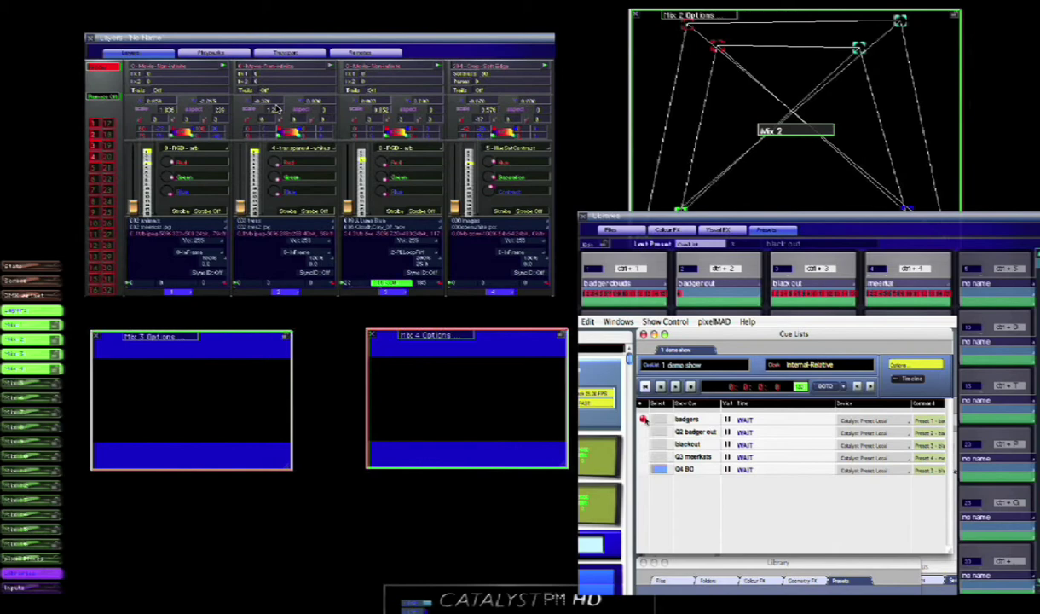
# Step: Test playback by running the badgers cue from the cue list, followed by the black out and badger clouds presets
pyautogui.click(643, 419)
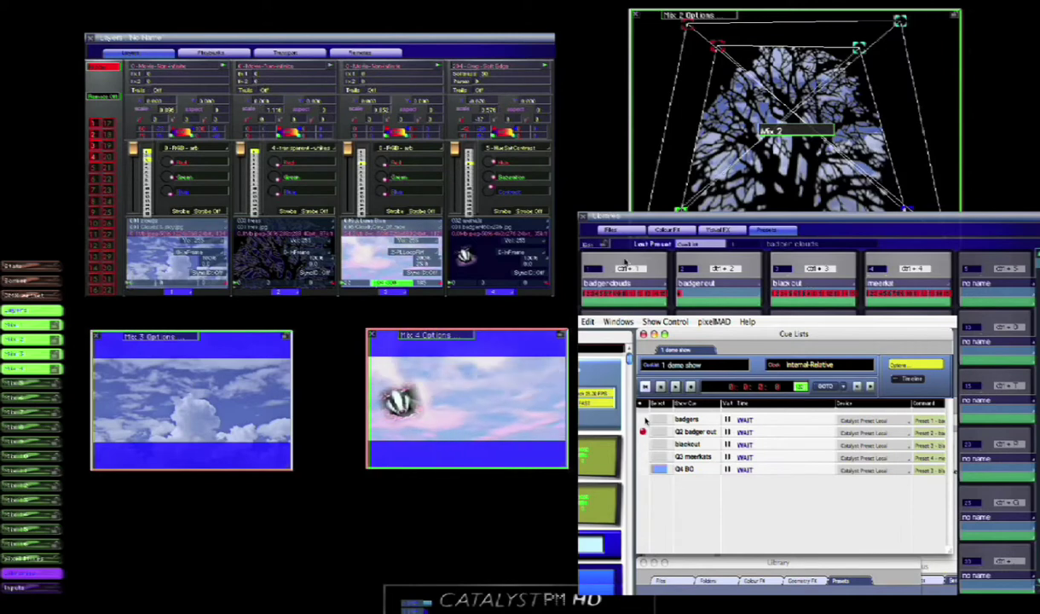
pyautogui.click(796, 266)
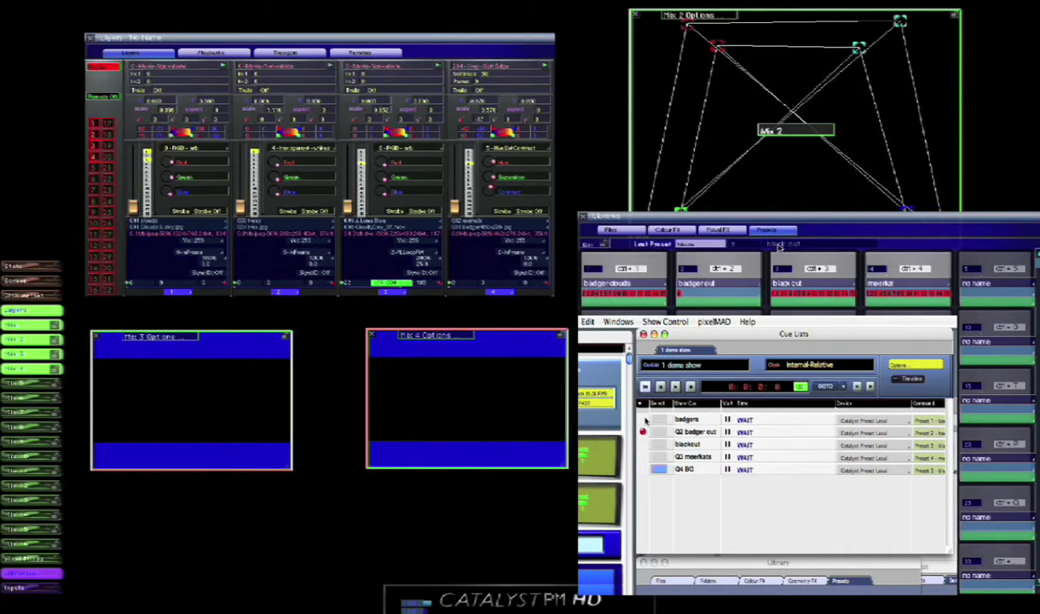
pyautogui.click(609, 267)
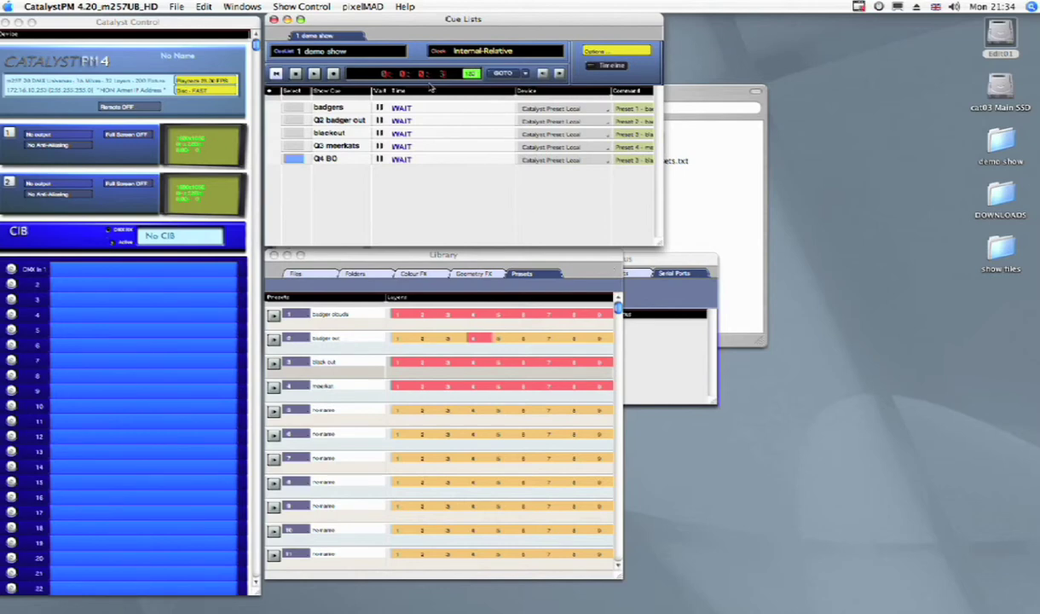
# Step: Save the show containing the demo show cue list, using the Save and Save Show commands
pyautogui.click(308, 7)
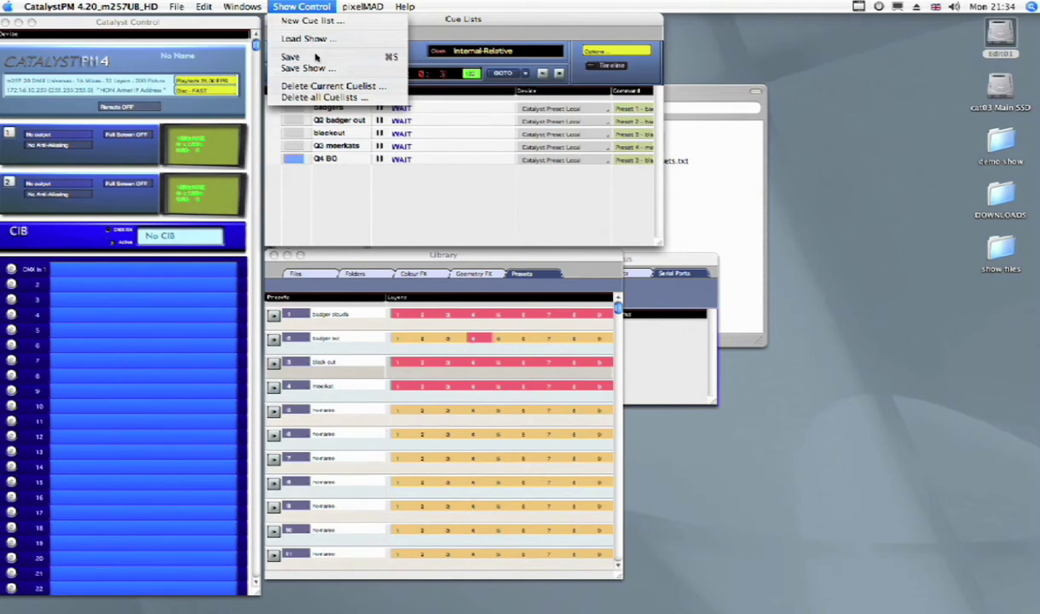
pyautogui.click(315, 56)
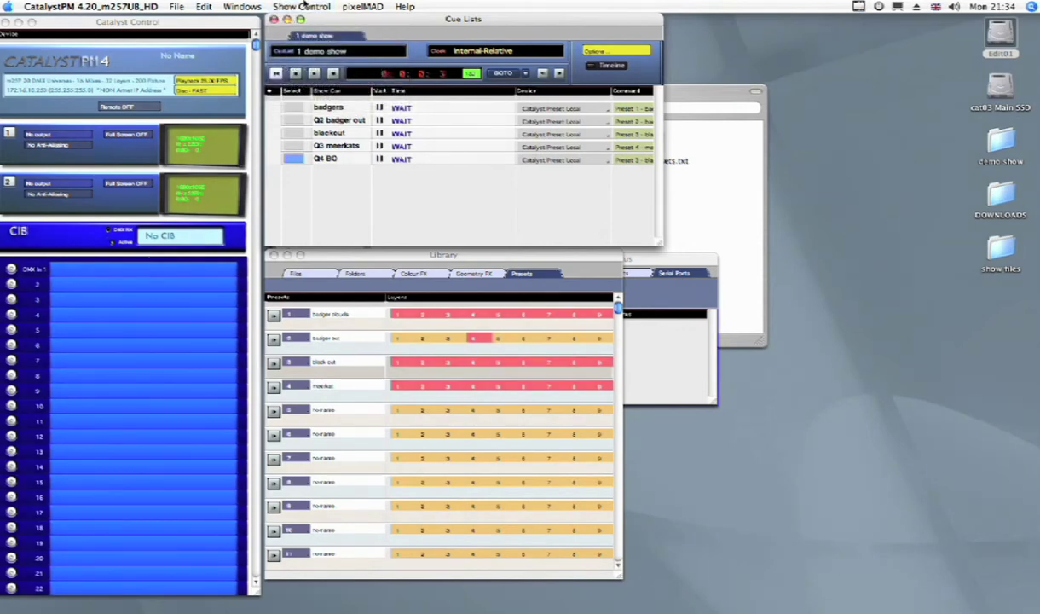
pyautogui.click(303, 6)
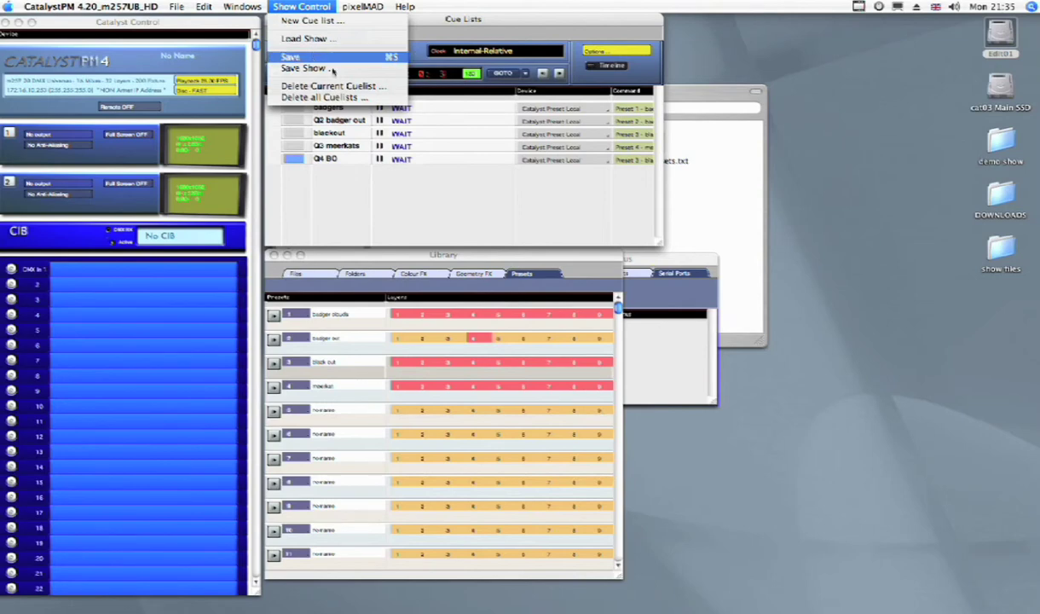
pyautogui.click(332, 70)
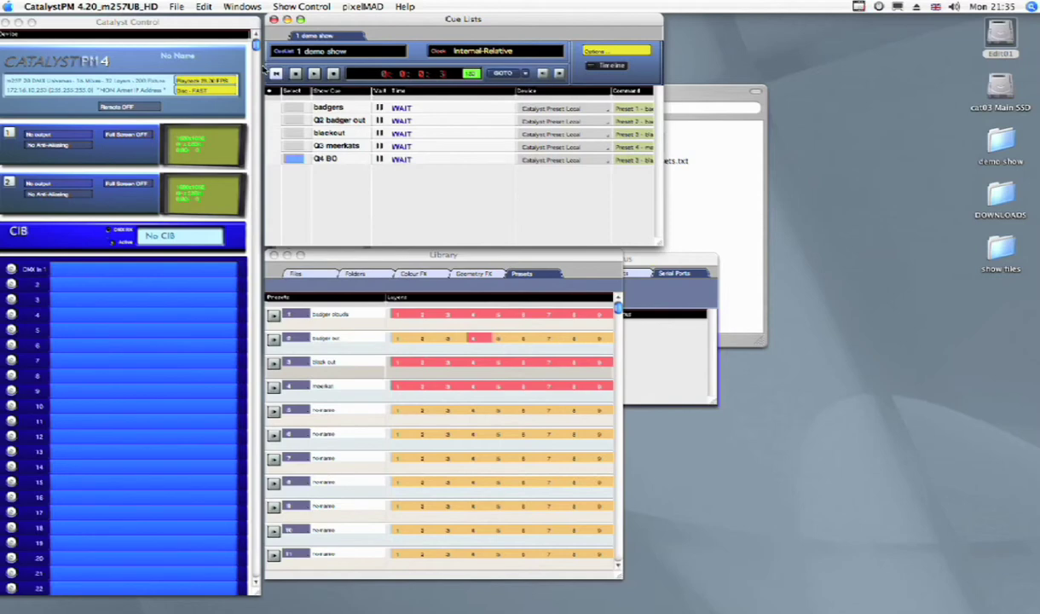
pyautogui.click(128, 5)
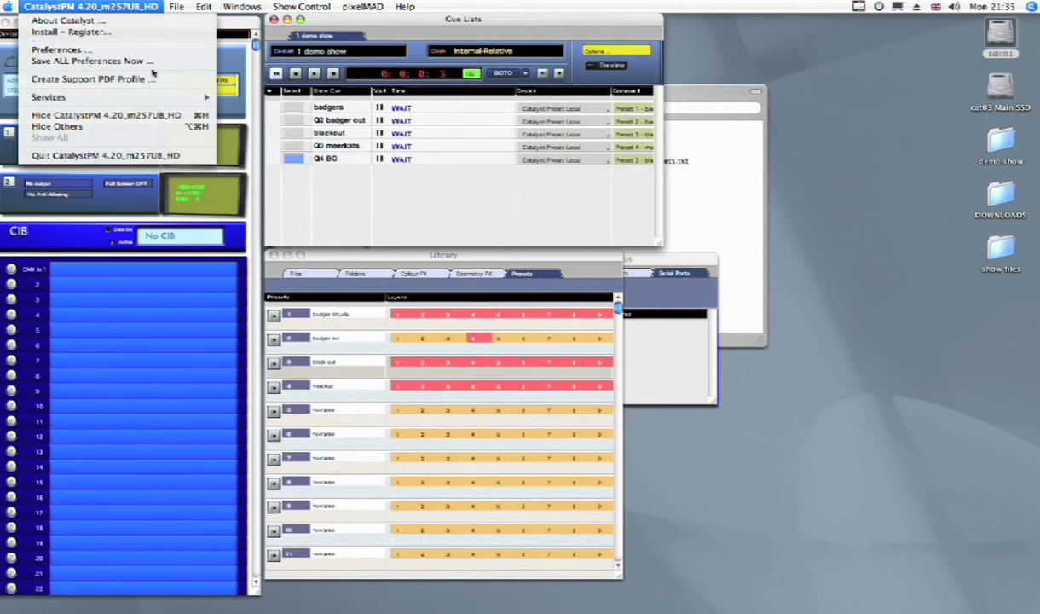
pyautogui.click(447, 201)
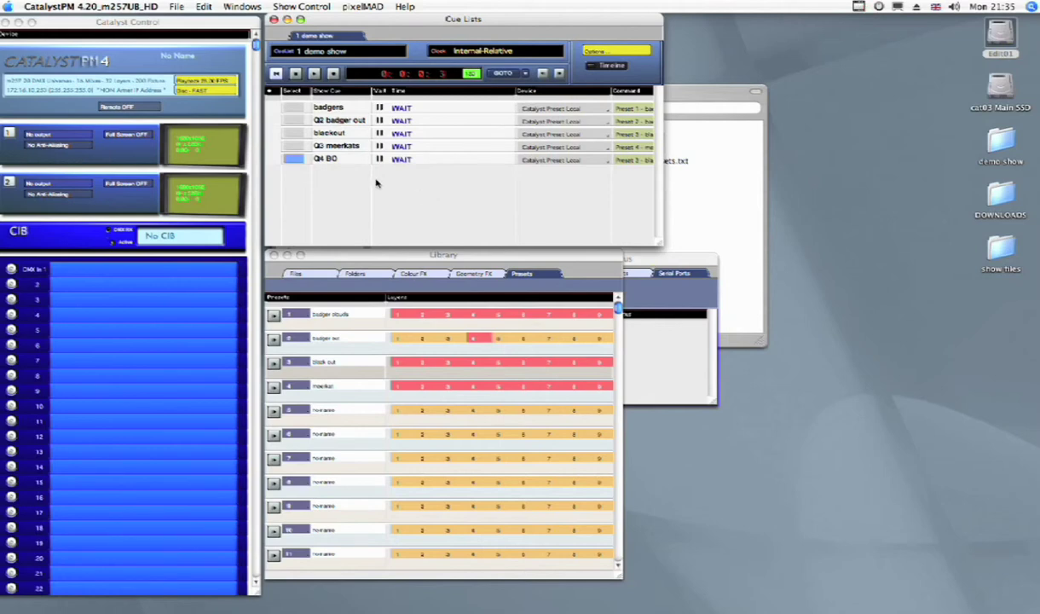
pyautogui.click(60, 5)
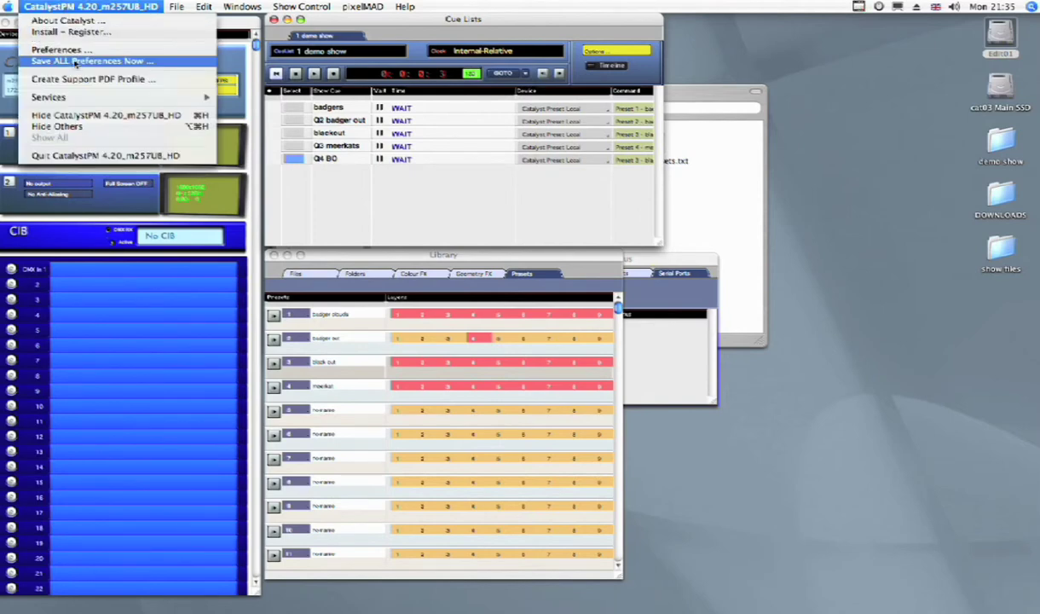
pyautogui.click(375, 181)
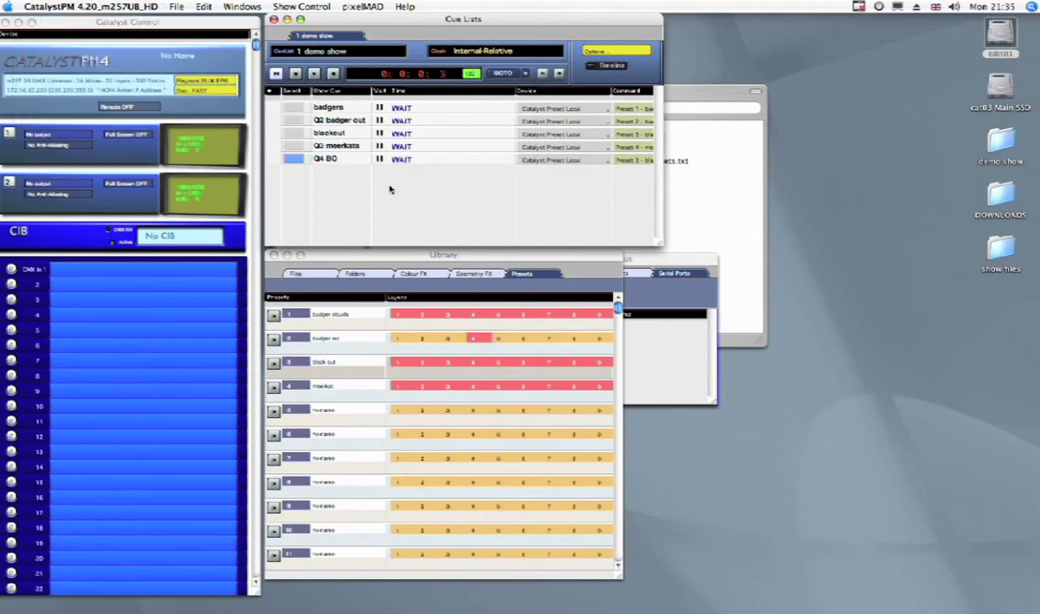
pyautogui.click(327, 8)
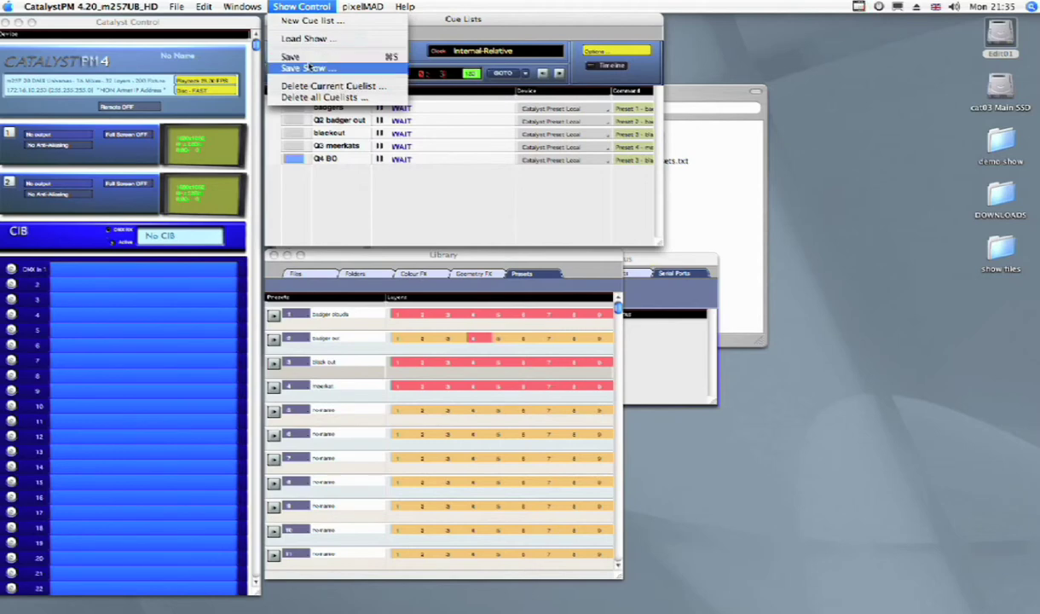
pyautogui.click(406, 200)
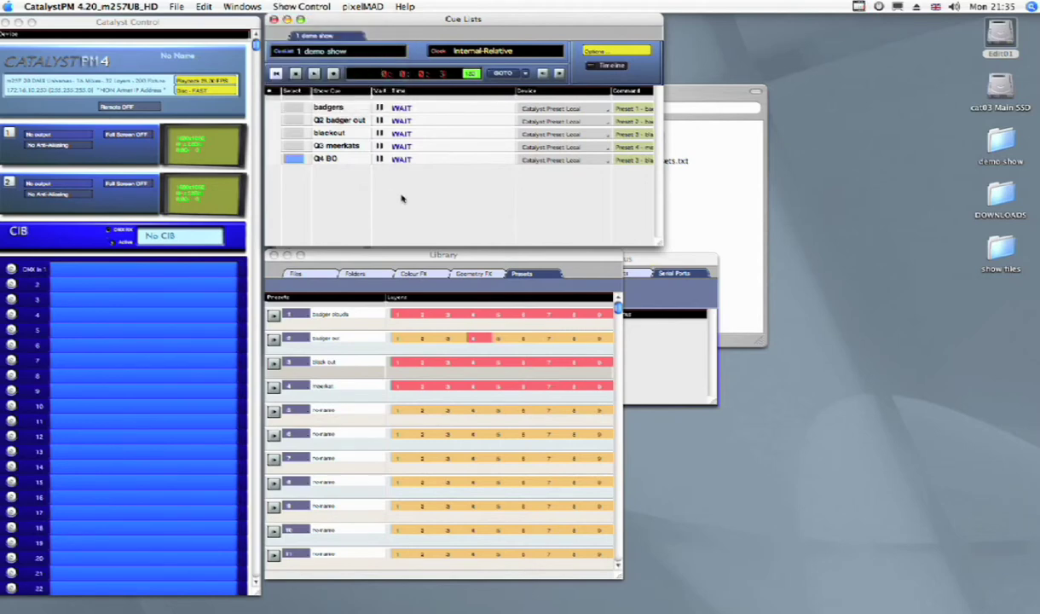